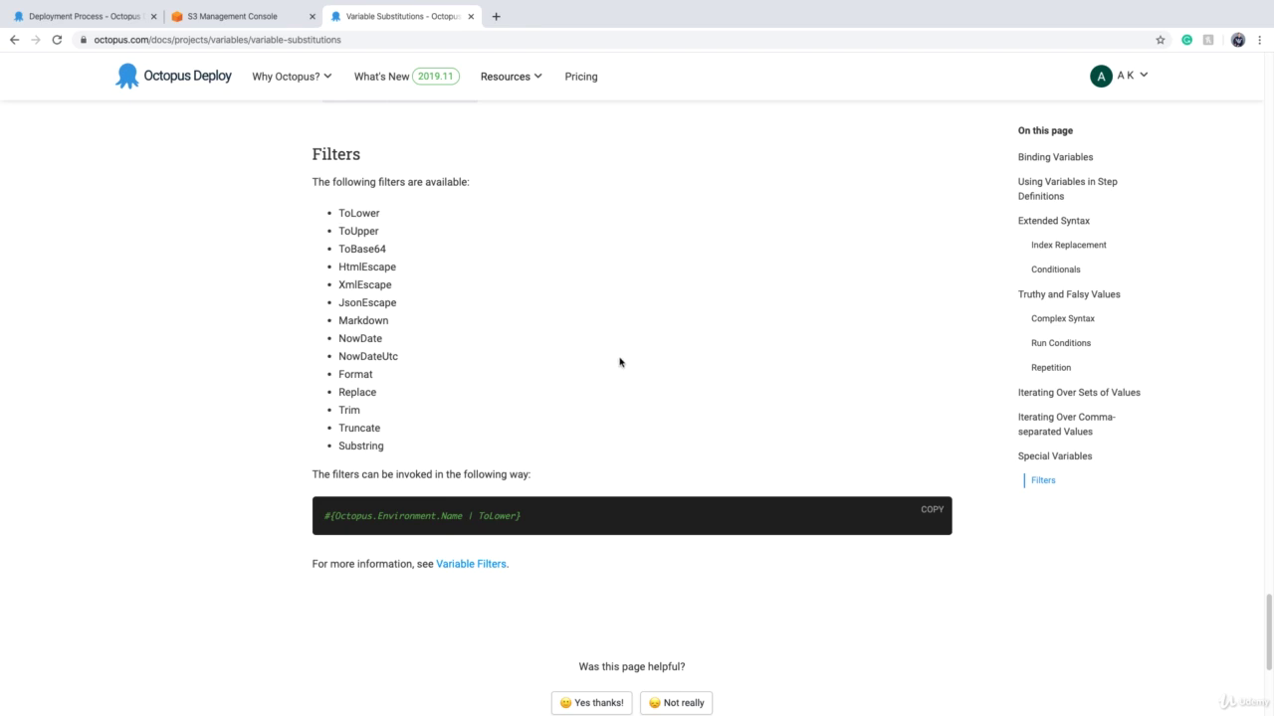
- Switch to the S3 console and copy the bucket name octopus-deploy-copy-demo-prod from the bucket's page heading
left_click(208, 19)
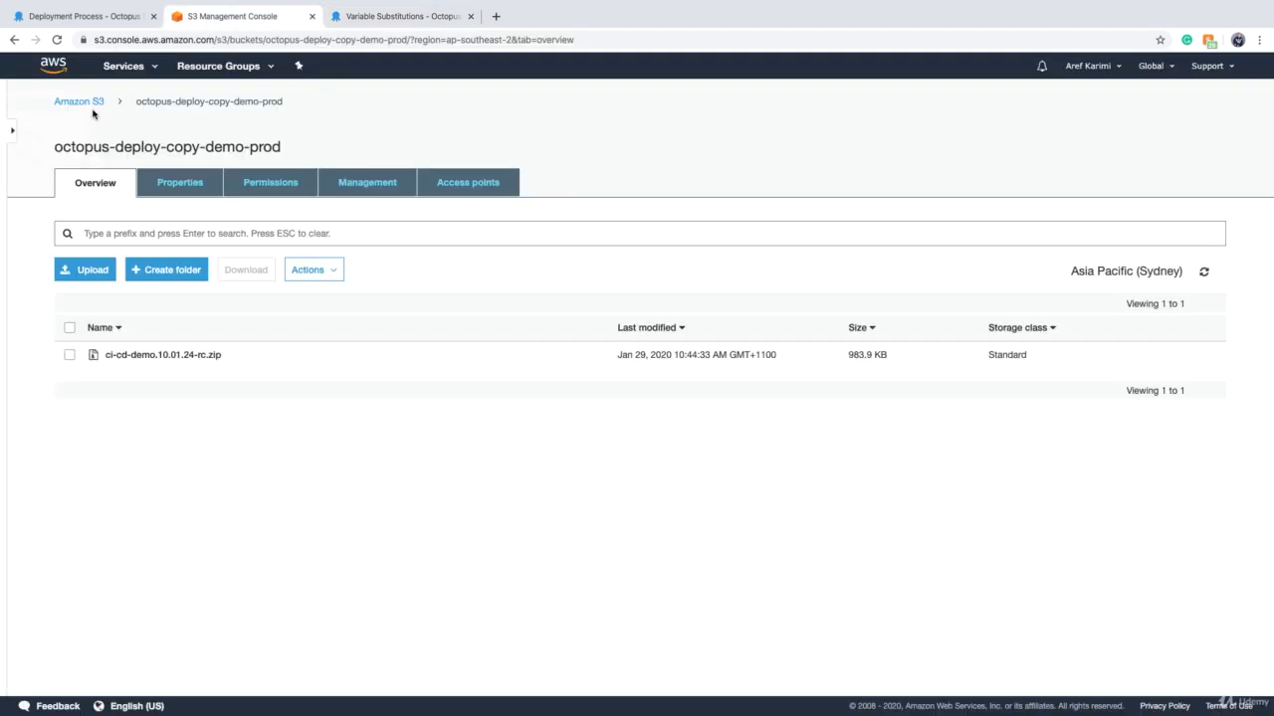
left_click_drag(55, 147, 135, 150)
left_click(169, 146)
left_click_drag(249, 148, 52, 145)
key("ctrl+c")
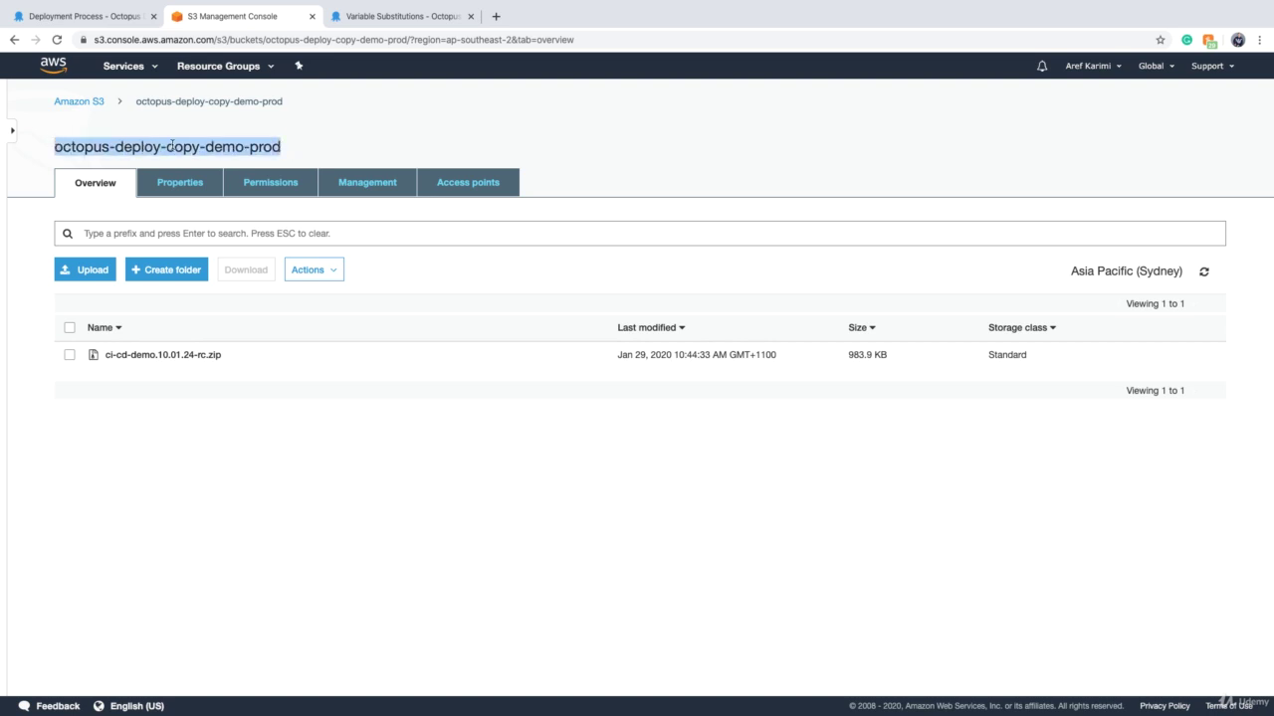
- Create an S3 bucket named octopus-deploy-copy-demo-dev in Asia Pacific (Sydney), keeping the default options and permissions
left_click(86, 101)
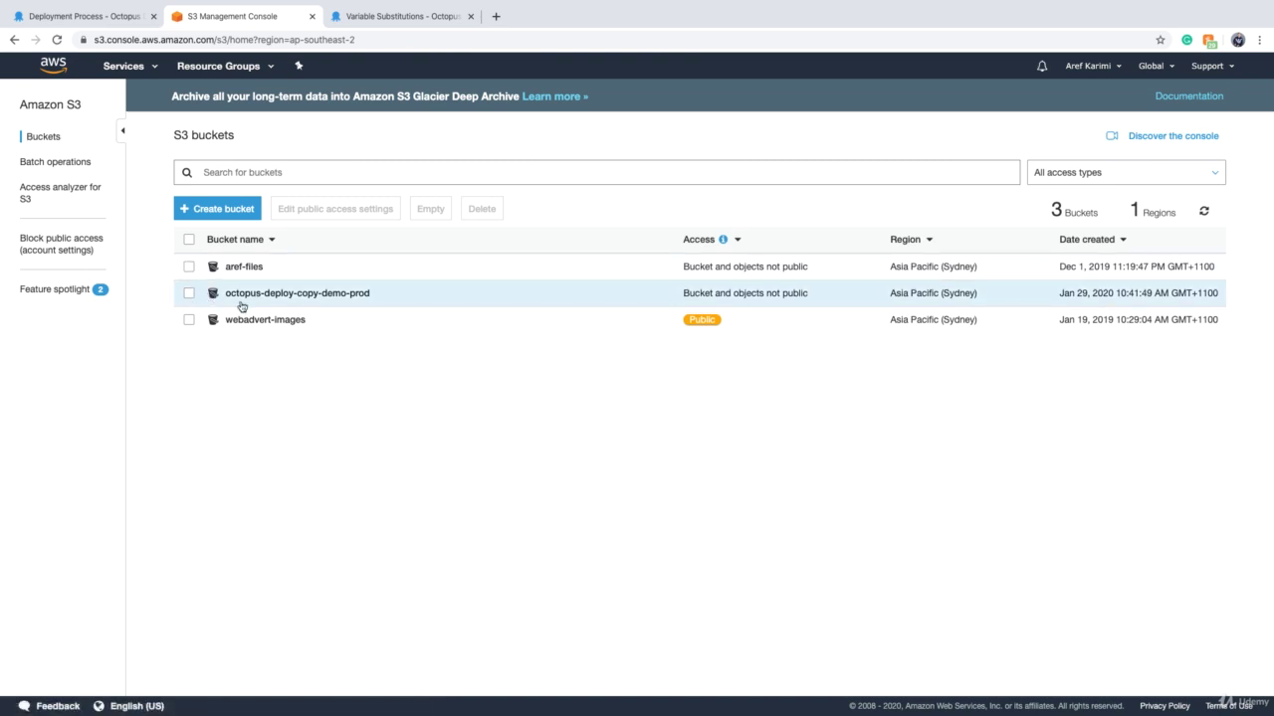
left_click(213, 209)
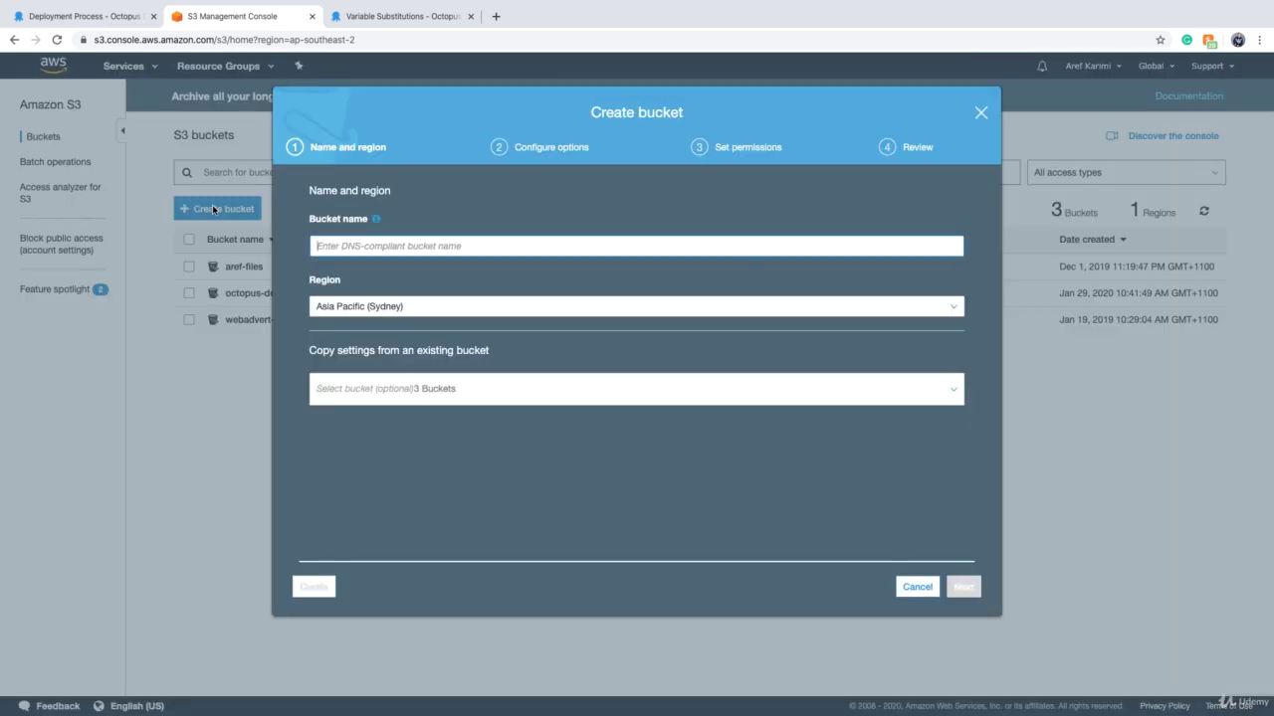
left_click(448, 245)
key("ctrl+v")
double_click(438, 244)
type("dev")
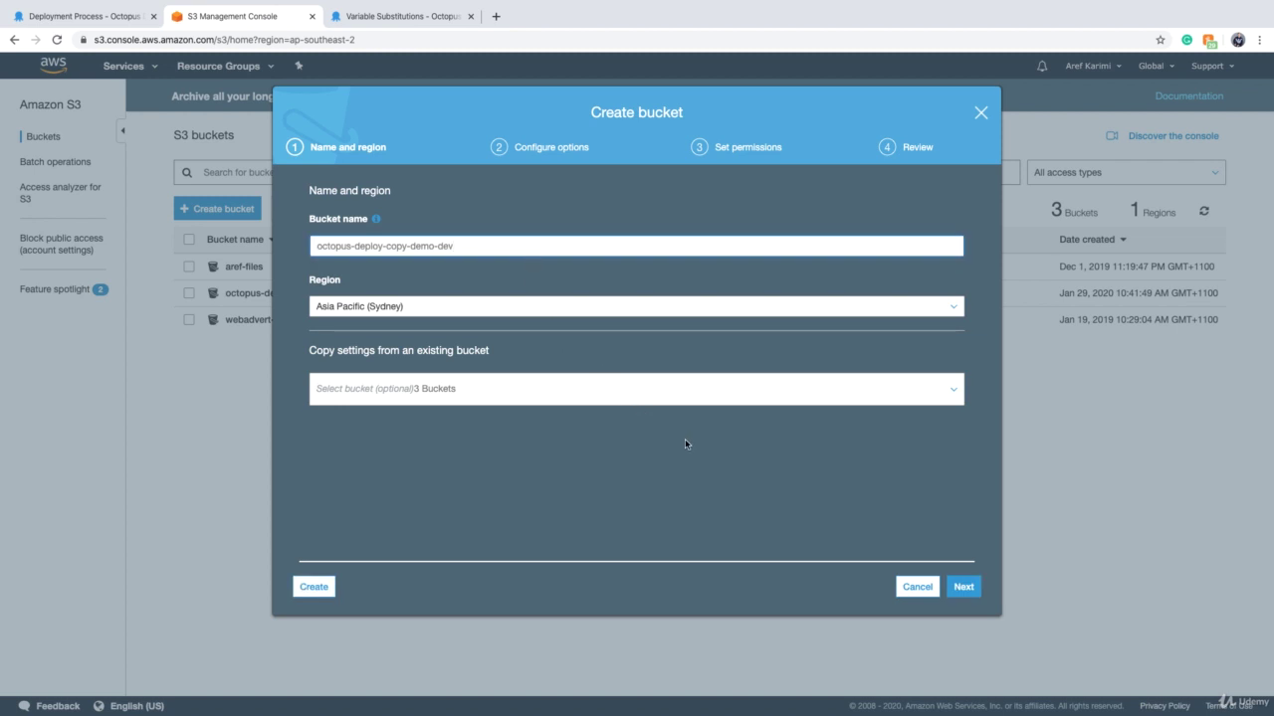
left_click(963, 587)
left_click(964, 586)
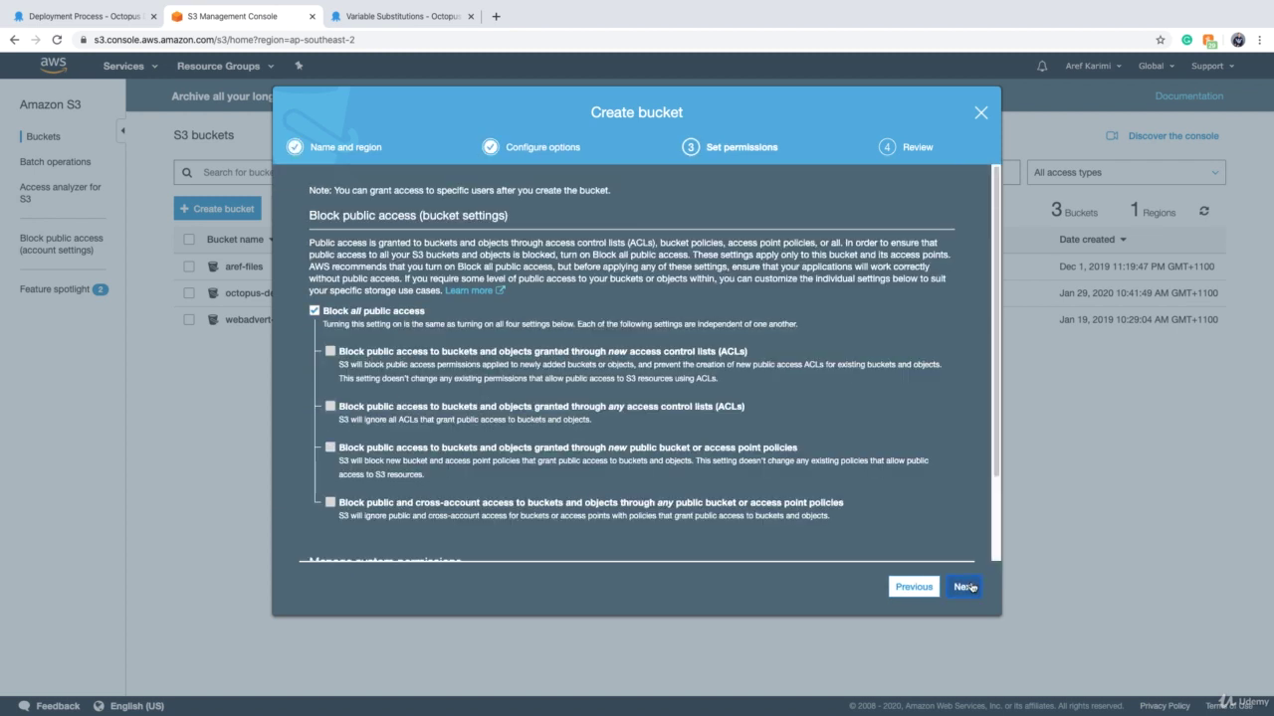
left_click(963, 586)
left_click(965, 587)
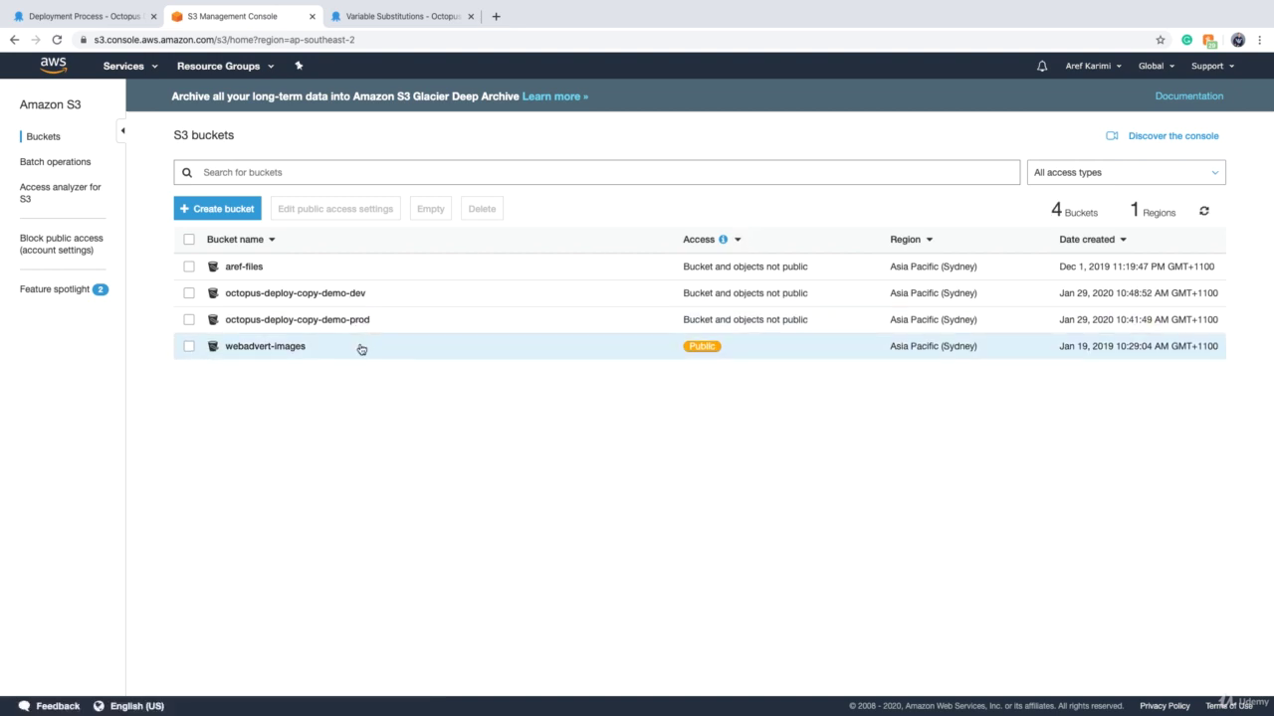
- Open the infrastructure environments in Octopus Deploy and compare the Dev and Prod names with the S3 bucket names
left_click(89, 17)
left_click(304, 68)
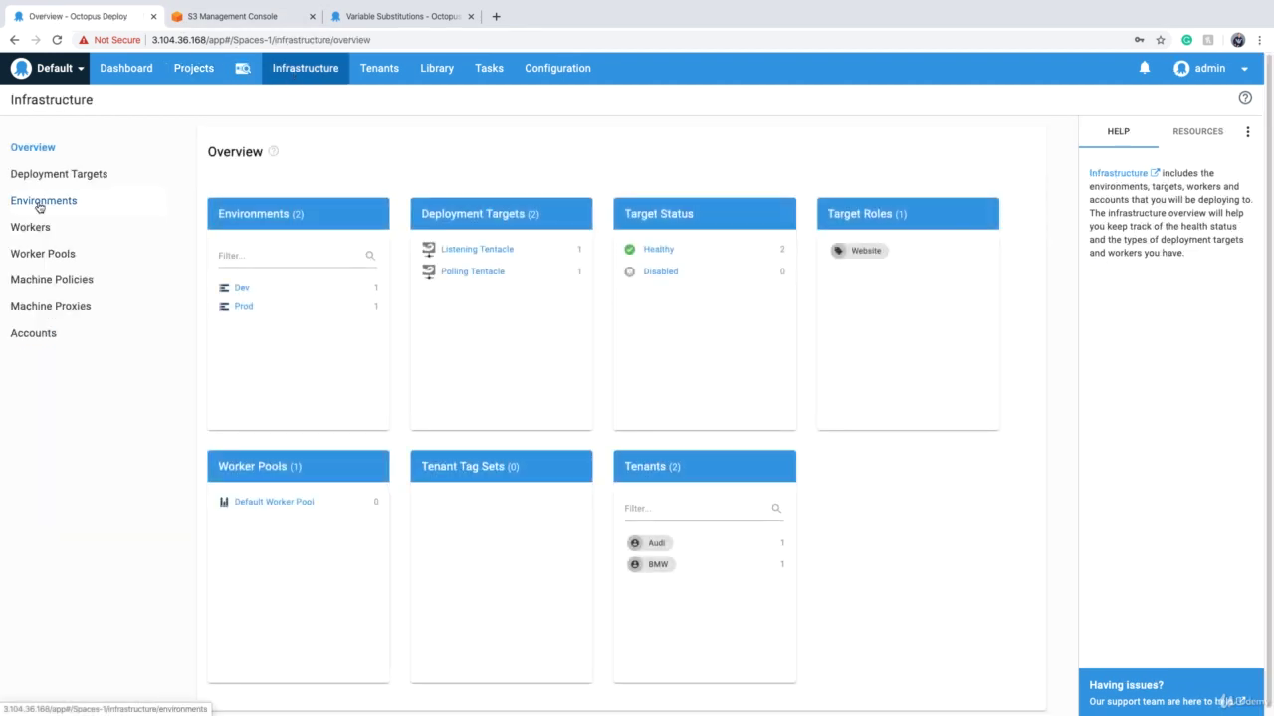
left_click(40, 204)
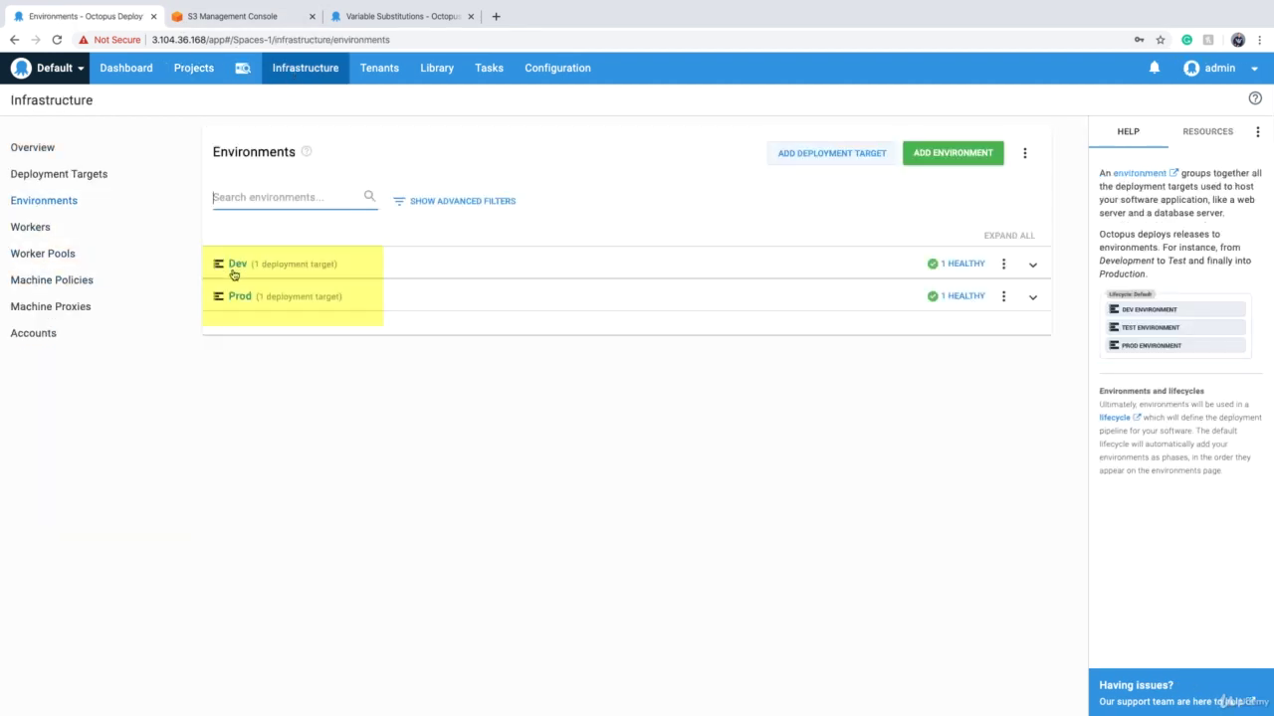
left_click(262, 18)
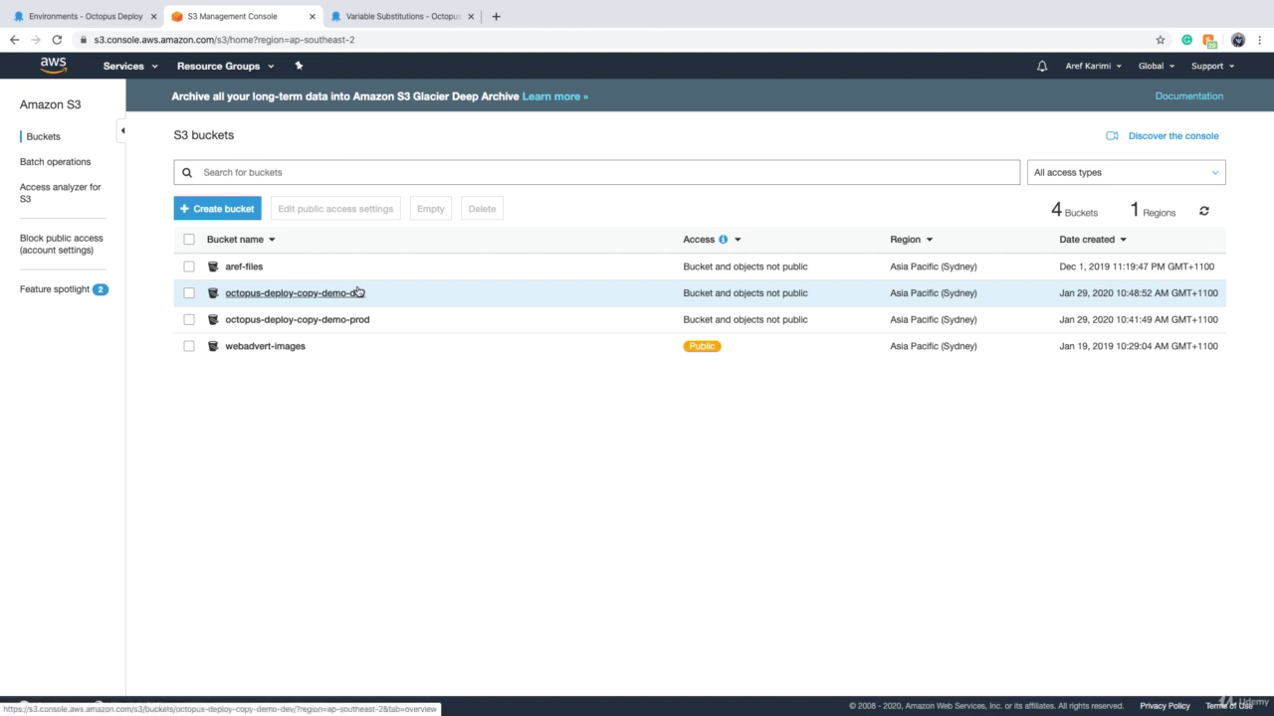
left_click(103, 19)
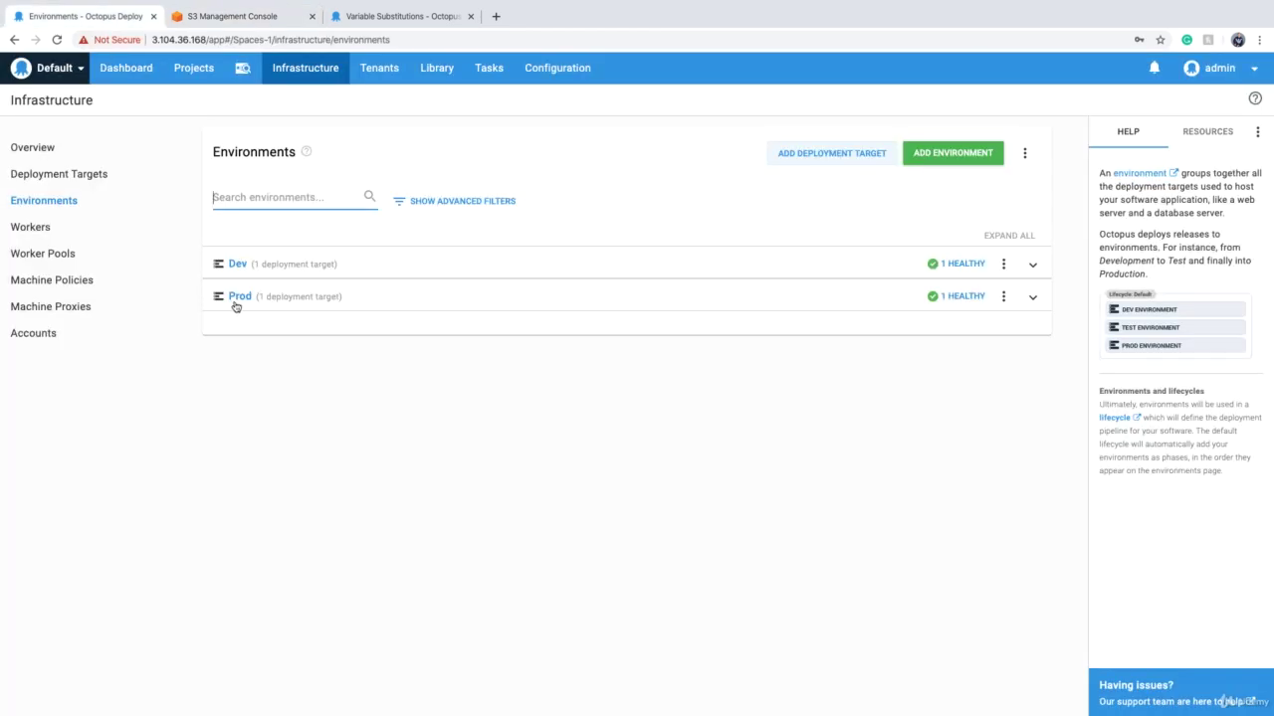
left_click(195, 27)
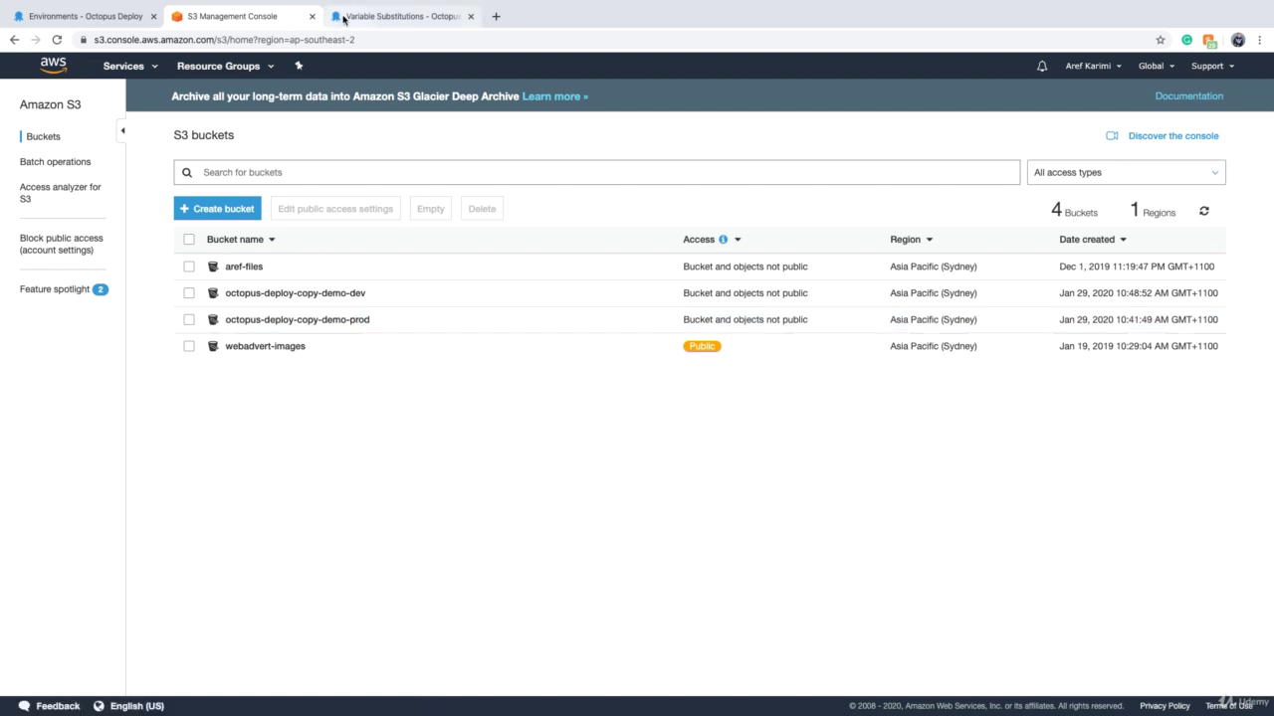
- Examine the ToLower and ToUpper filters in the Variable Substitutions documentation and compare them with the casing of the environment names
left_click(343, 17)
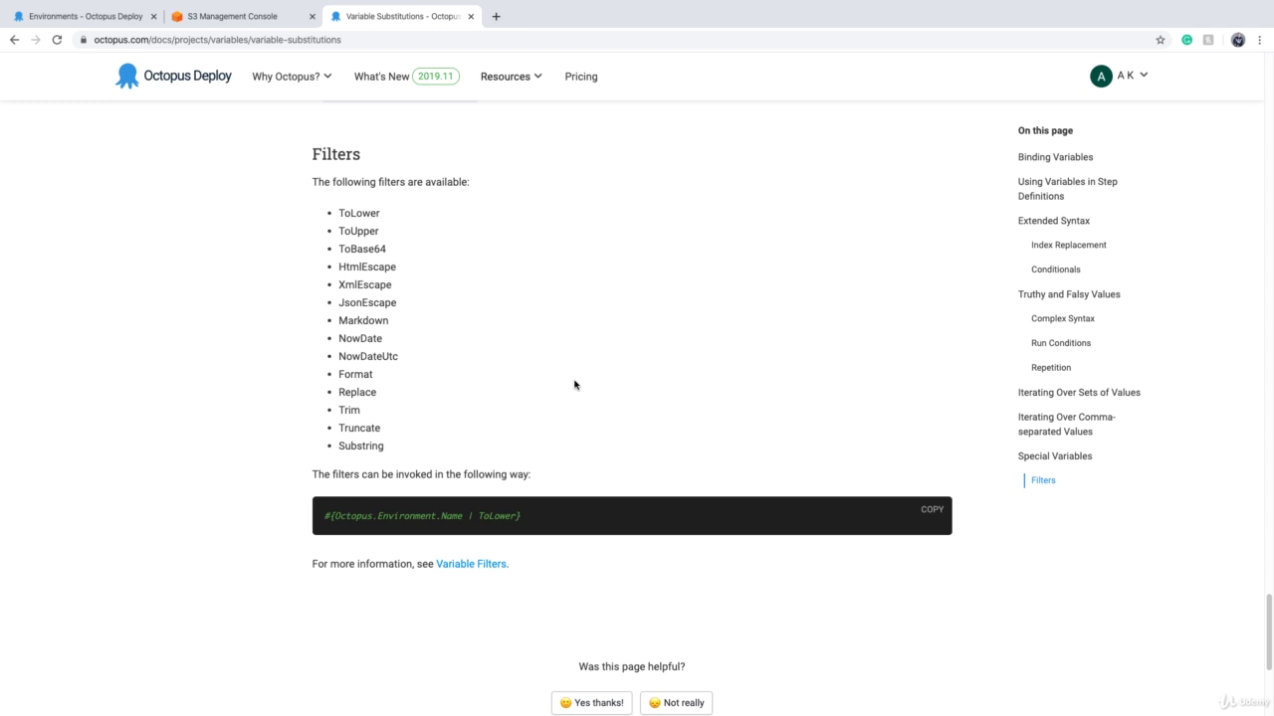
left_click_drag(341, 214, 375, 229)
left_click(356, 236)
left_click(373, 213)
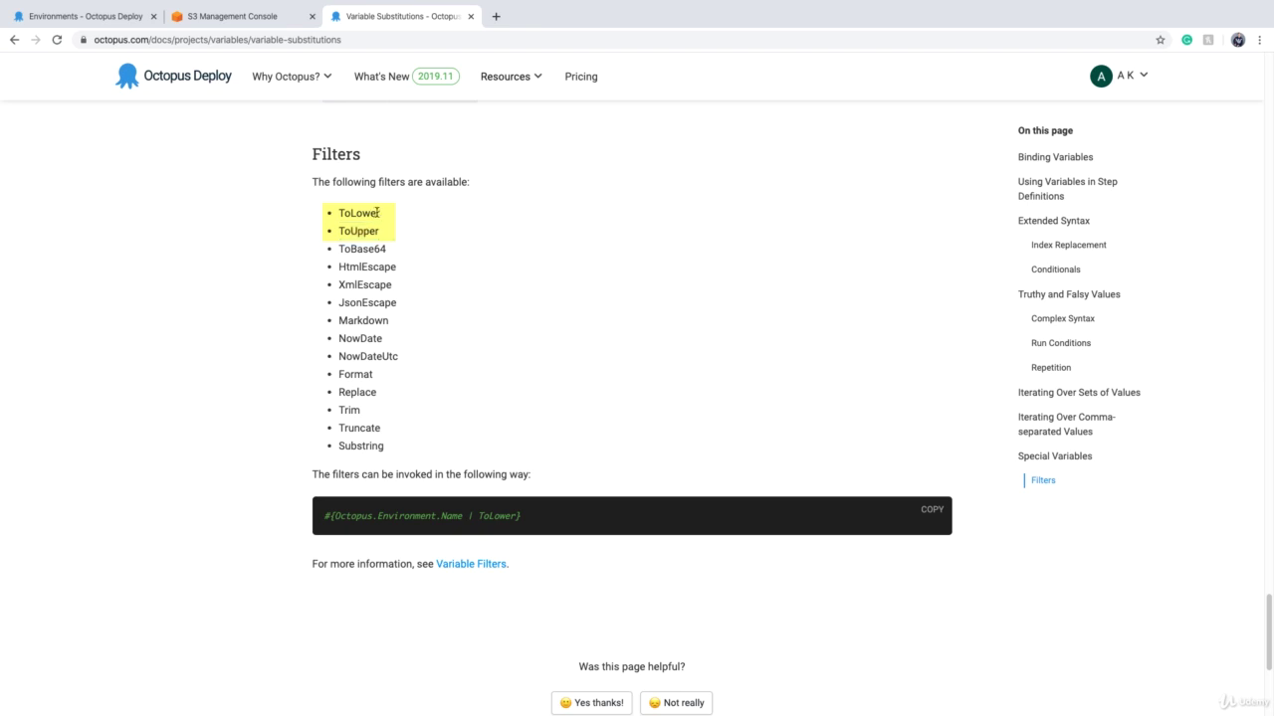
left_click_drag(339, 213, 378, 214)
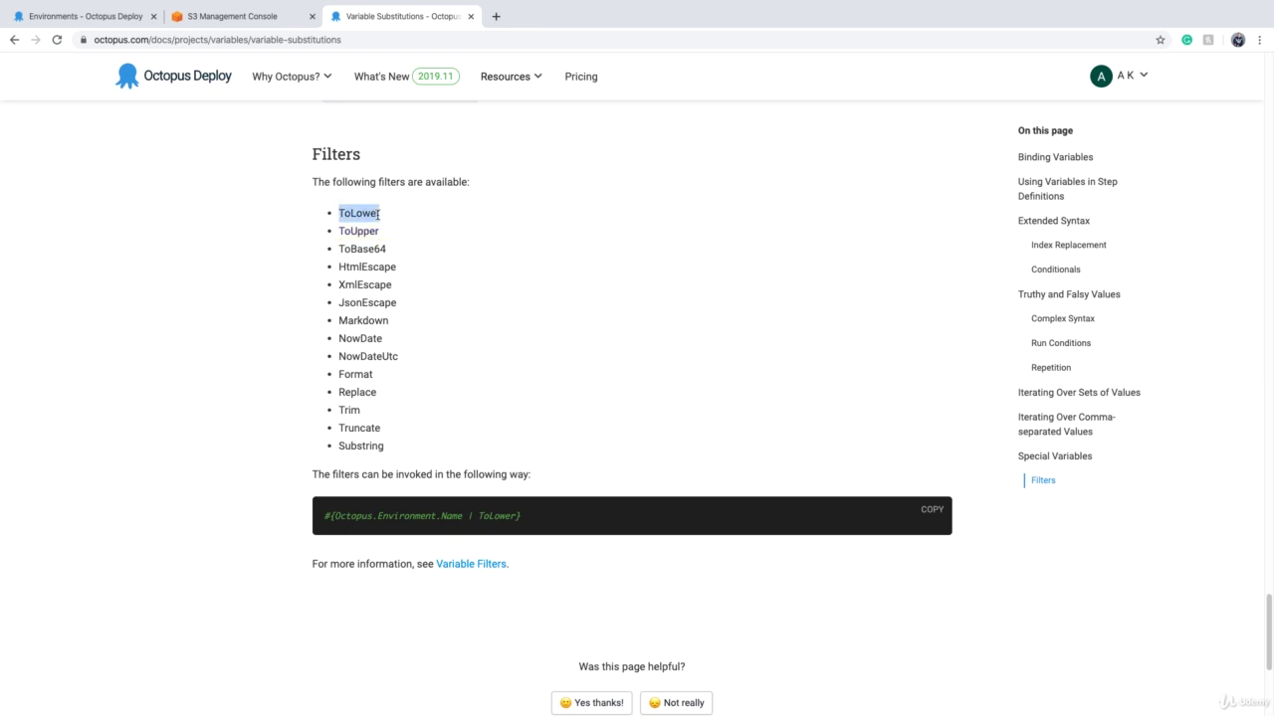
left_click(420, 226)
left_click(117, 16)
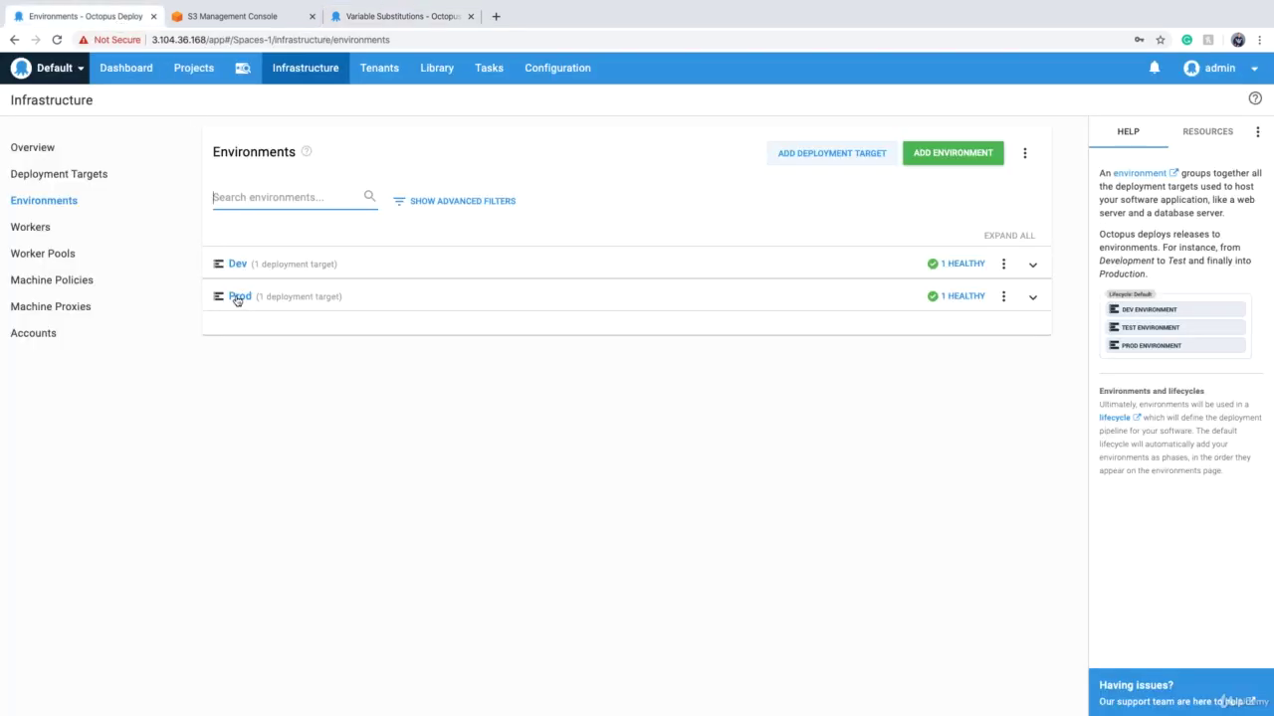
left_click(375, 18)
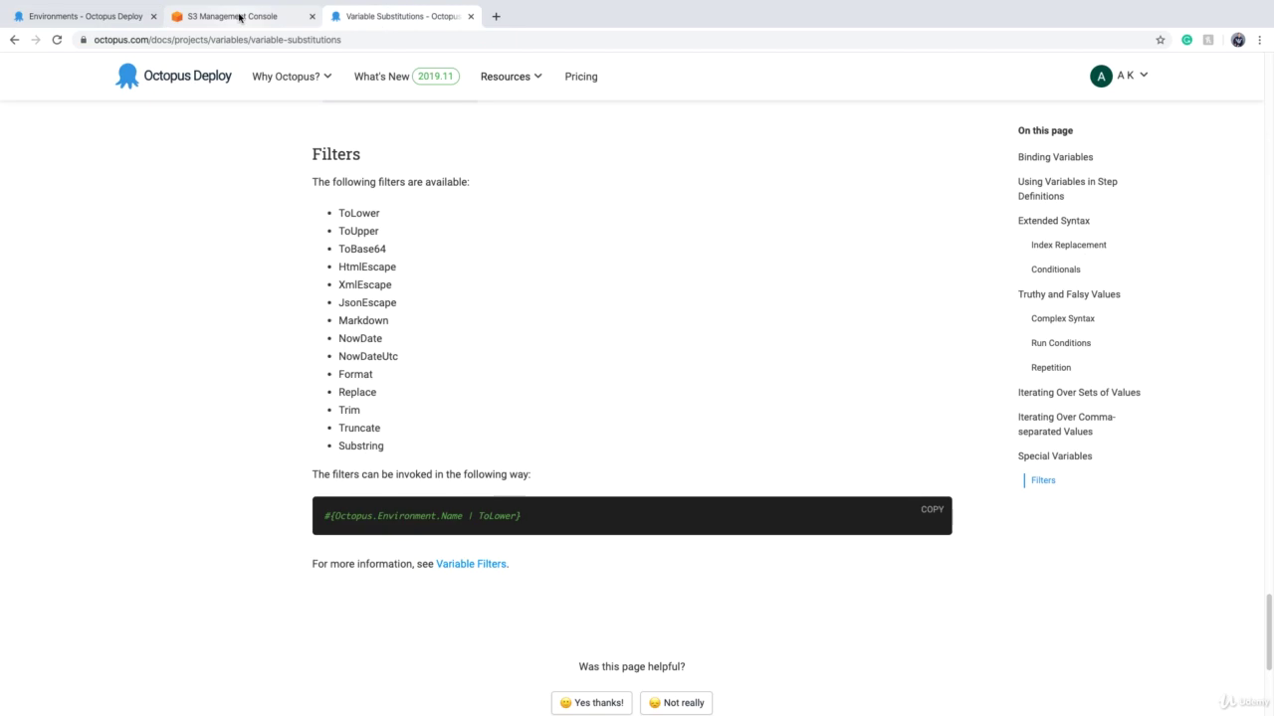
left_click(94, 18)
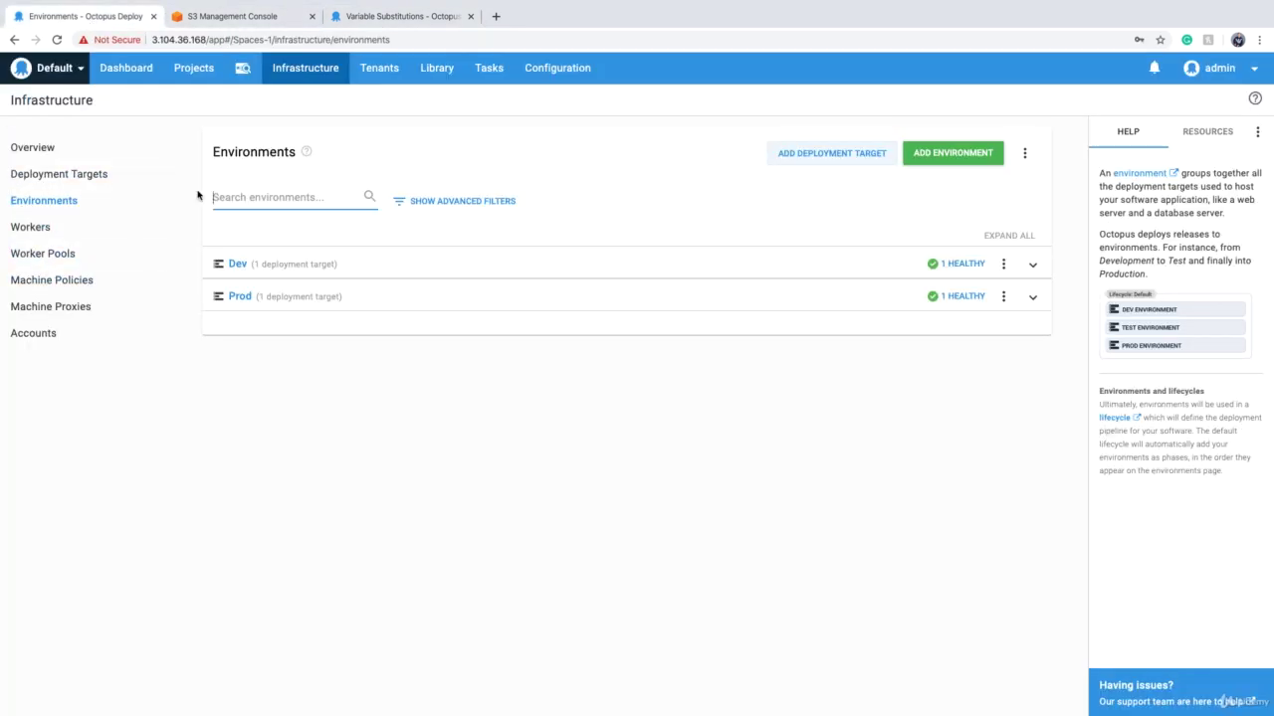
- Open the Copy Package to S3 step in the deployment process of the Account Demo project
left_click(193, 67)
left_click(96, 243)
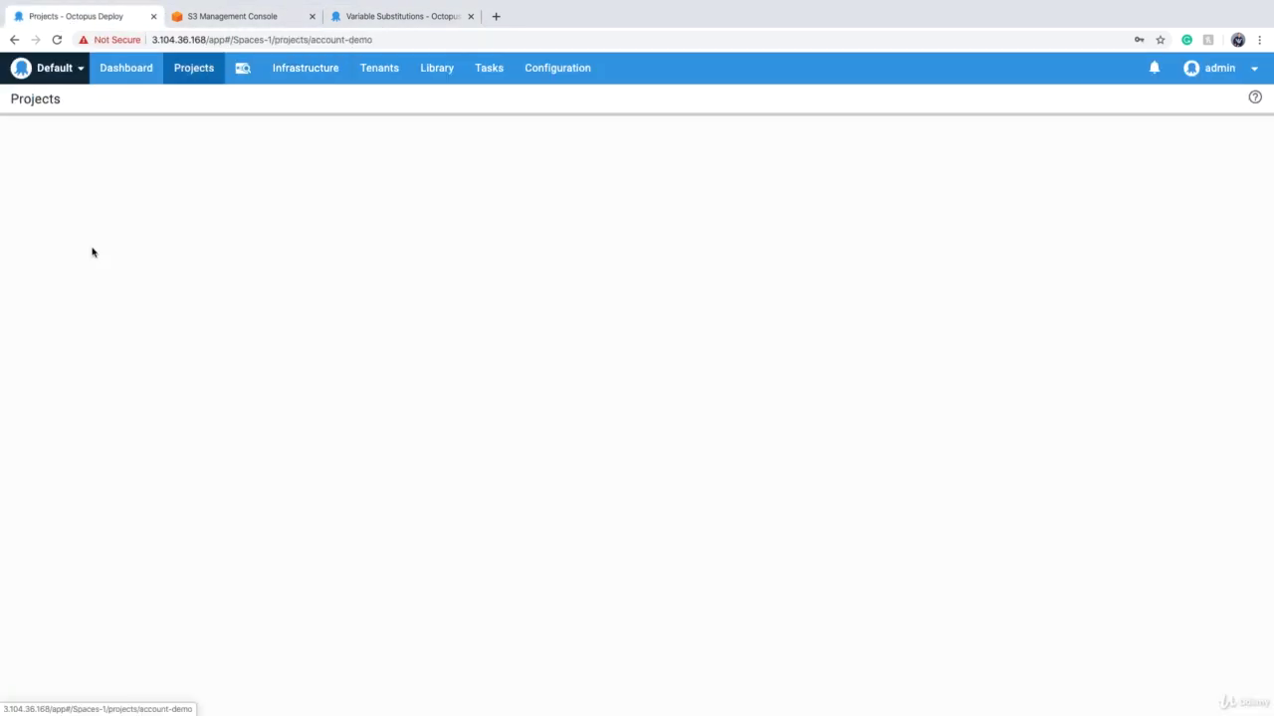
left_click(51, 344)
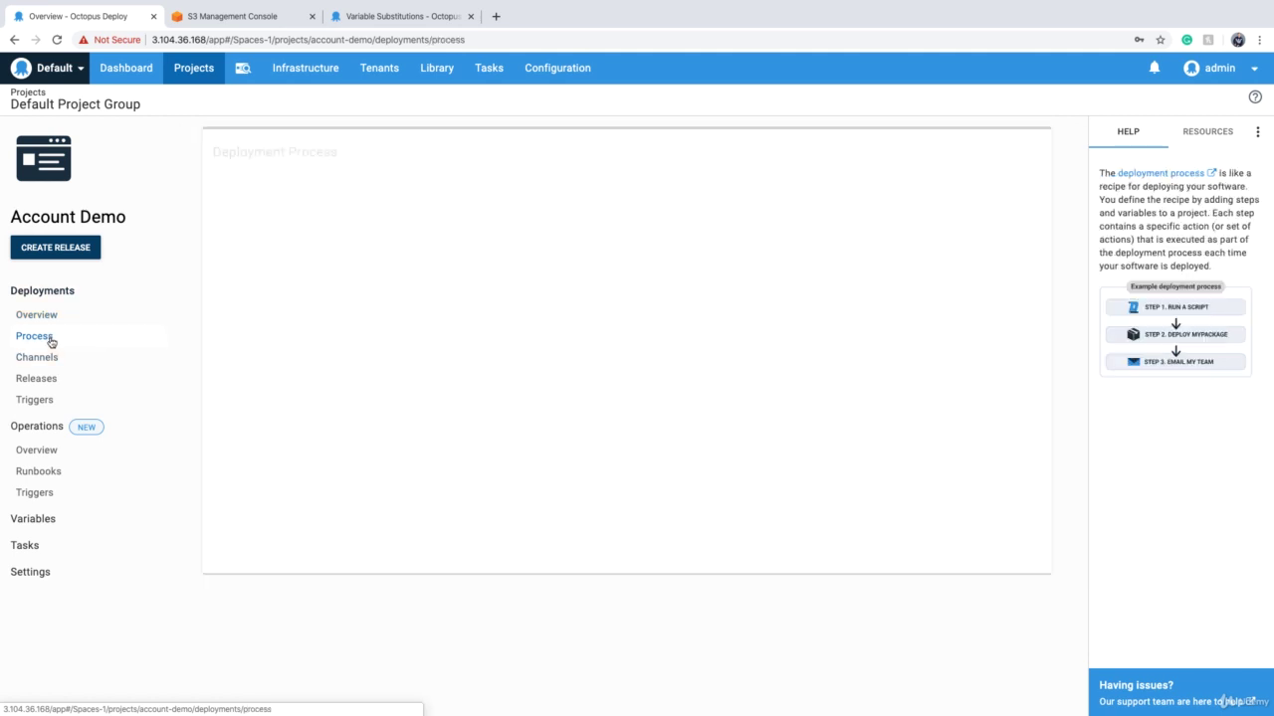
left_click(309, 240)
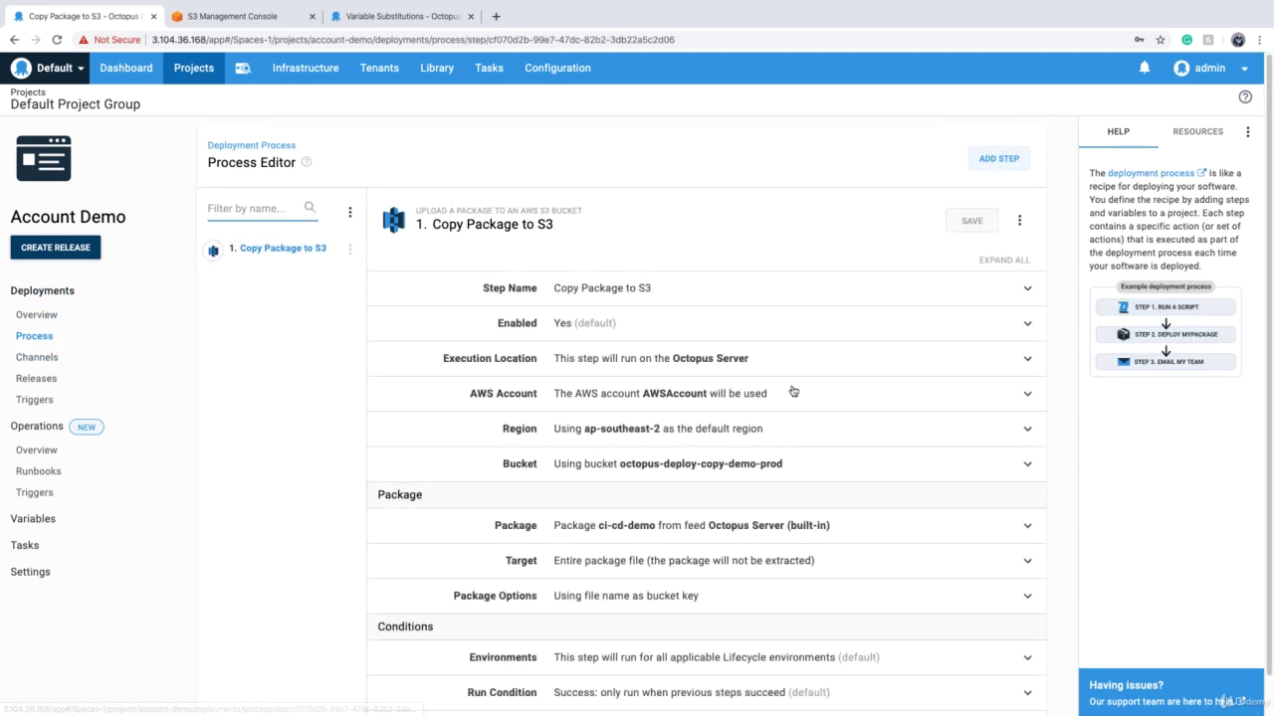
scroll(792, 403, "down", 1)
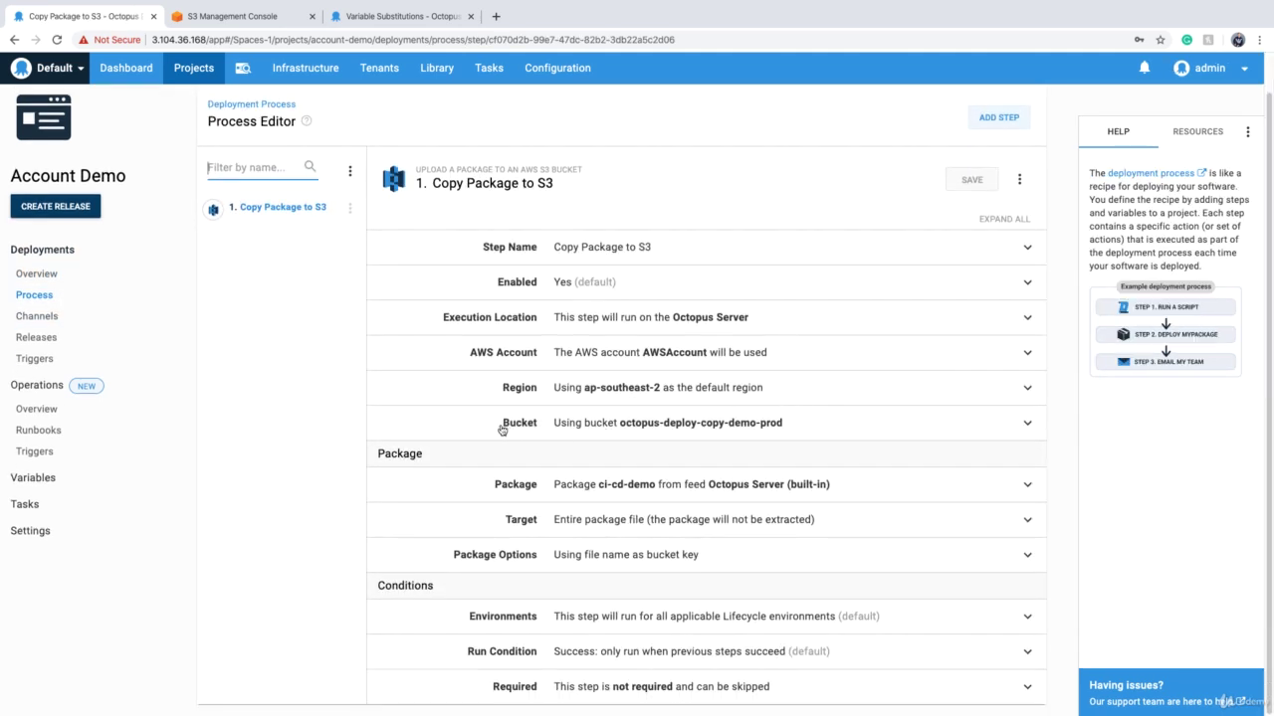
- Set the step's bucket name to octopus-deploy-copy-demo-#{Octopus.Environment.Name | ToLower} using the inserted environment variable, and save the step
left_click(603, 431)
left_click_drag(686, 463, 710, 460)
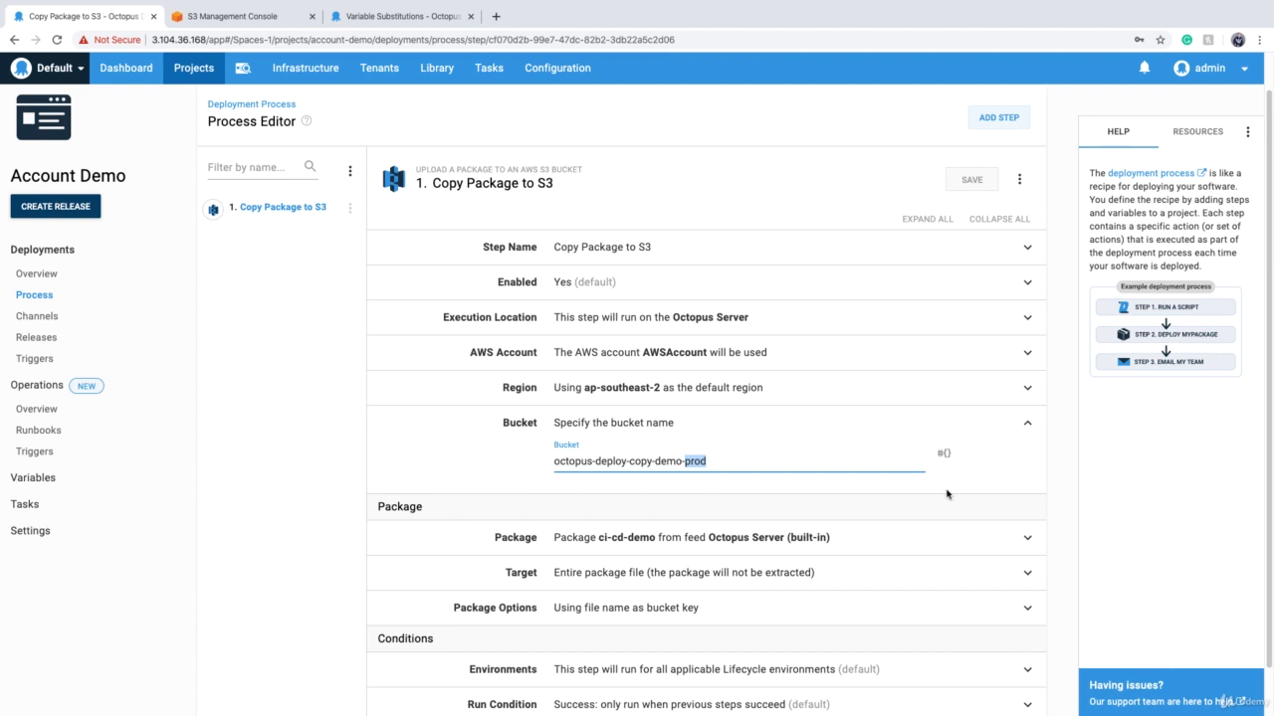
key("BackSpace")
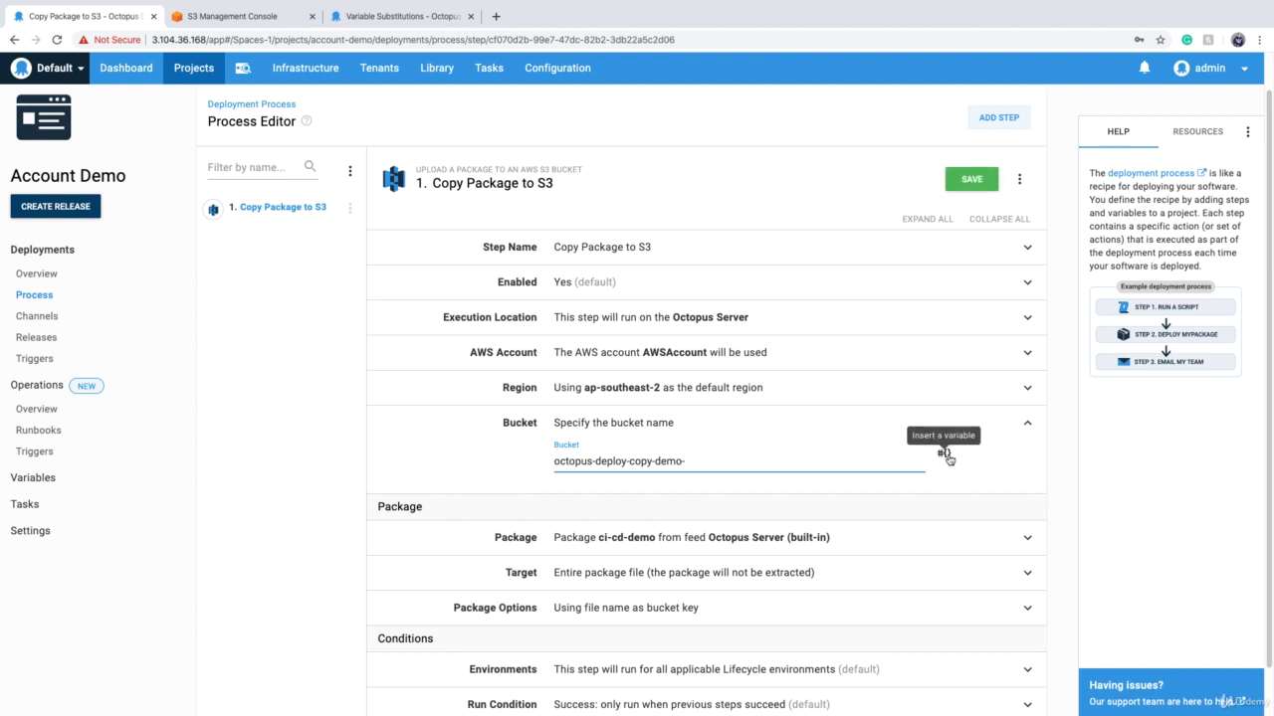
left_click(945, 456)
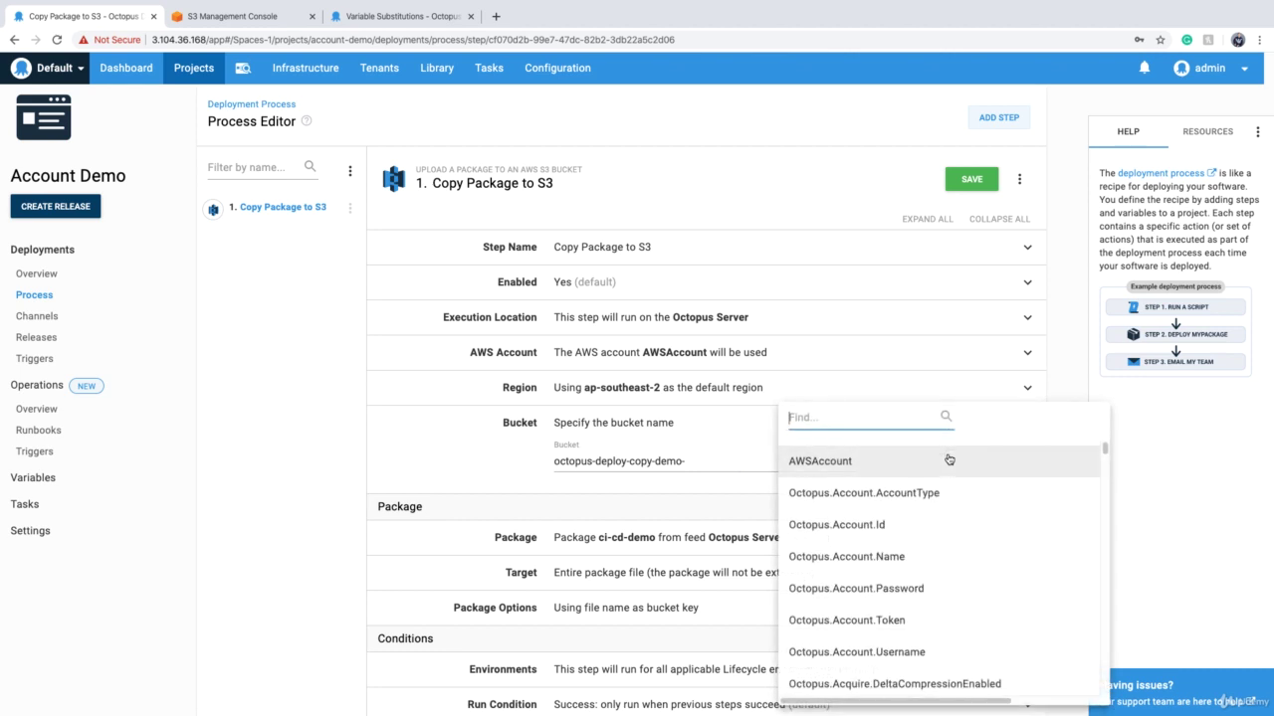
type("octopus.env")
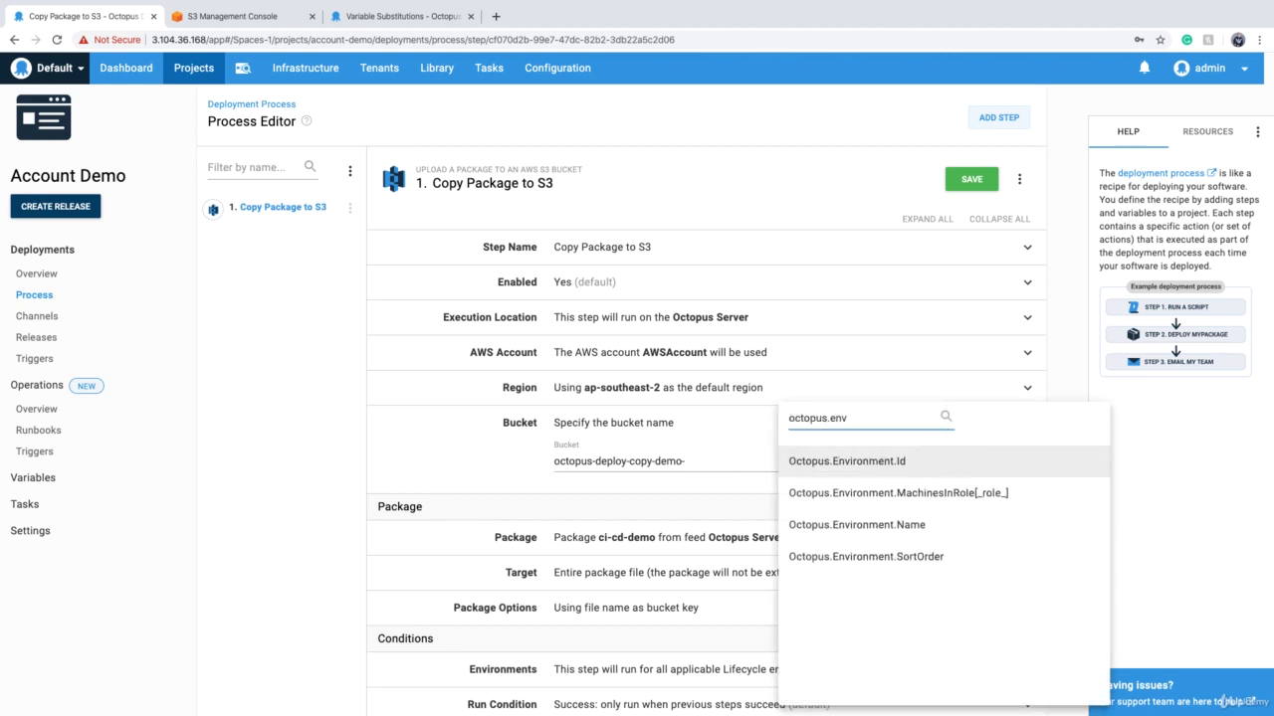
left_click(876, 524)
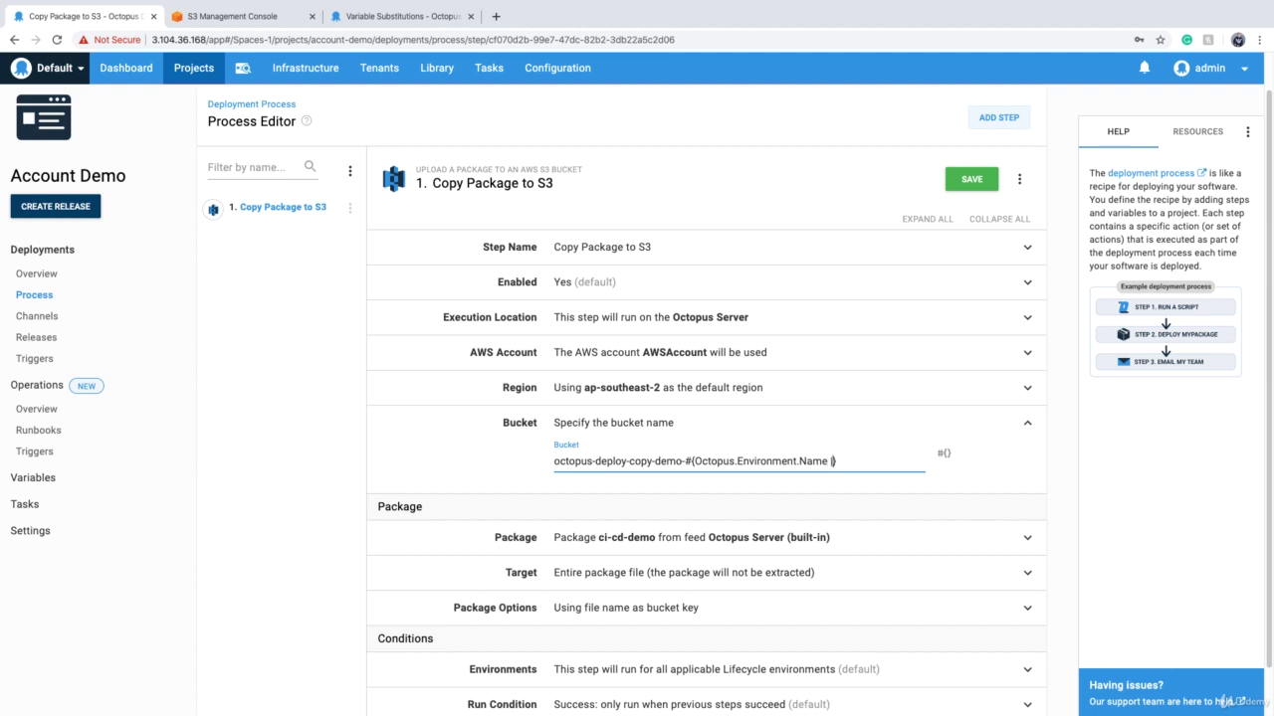
type("| ToLower")
left_click(971, 179)
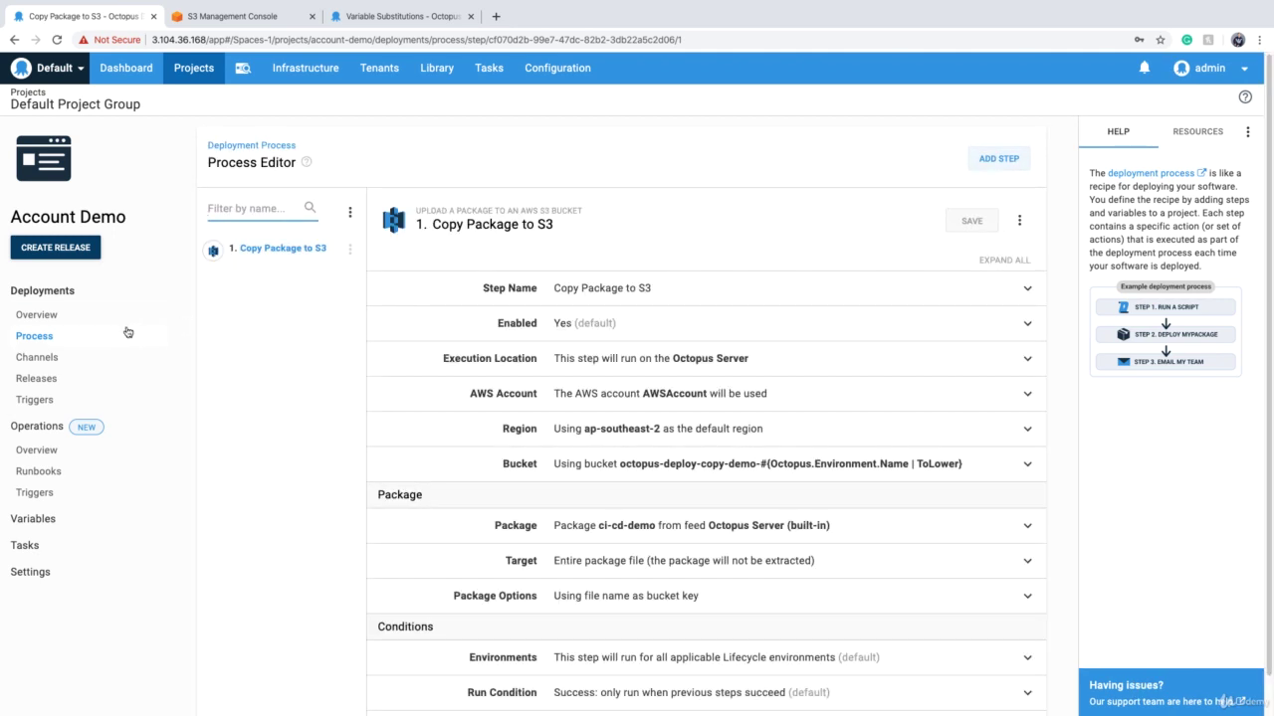
- Create release 0.0.2 of Account Demo with the default package version and deploy it to the Dev environment
left_click(53, 255)
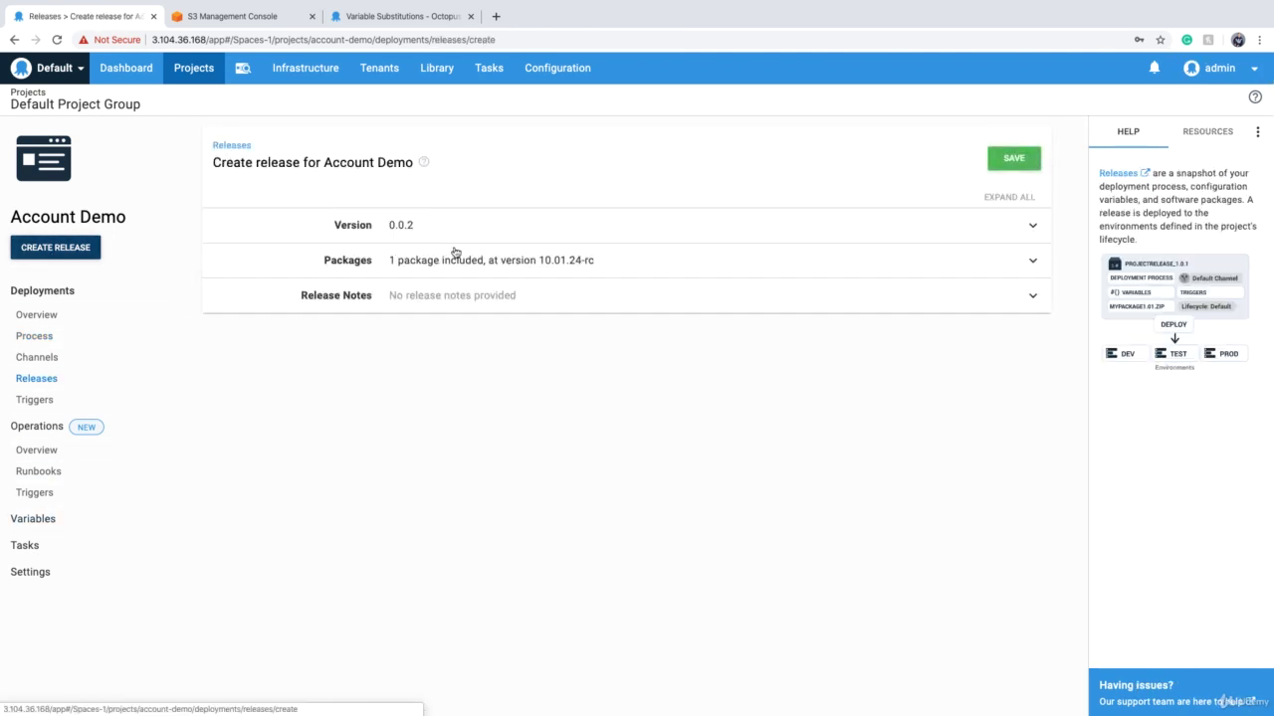
left_click(1030, 165)
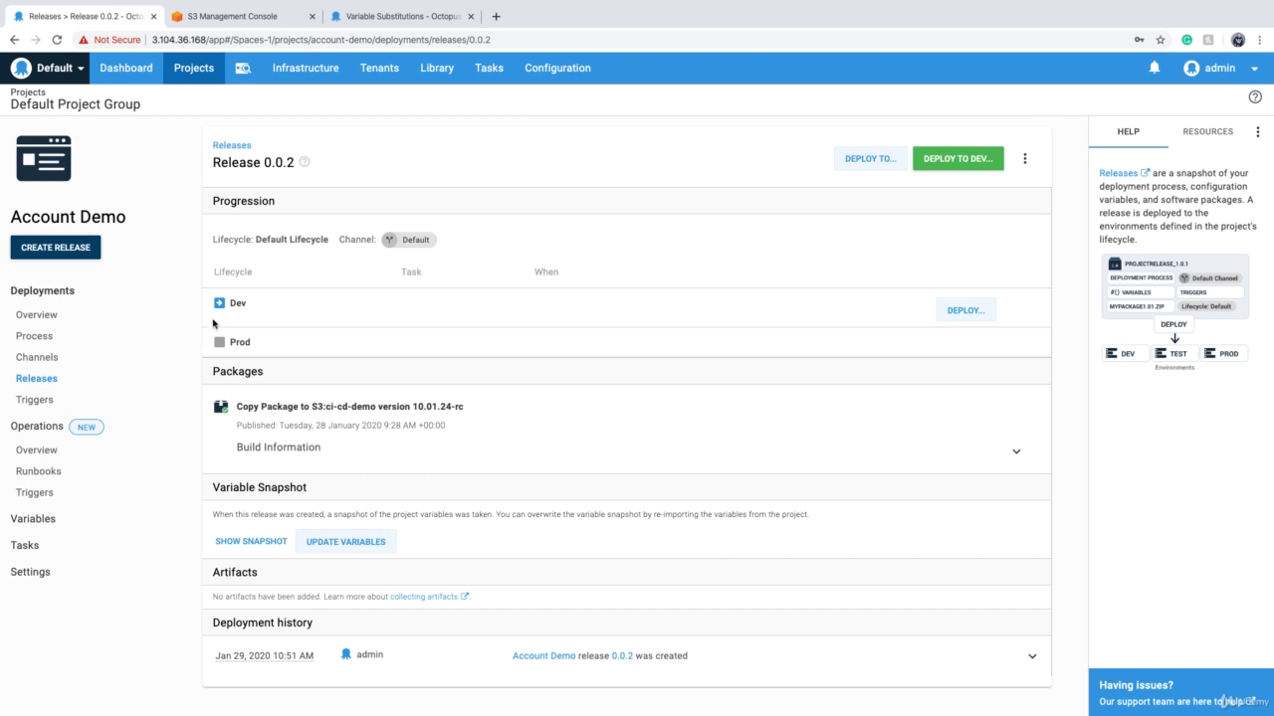
left_click(981, 317)
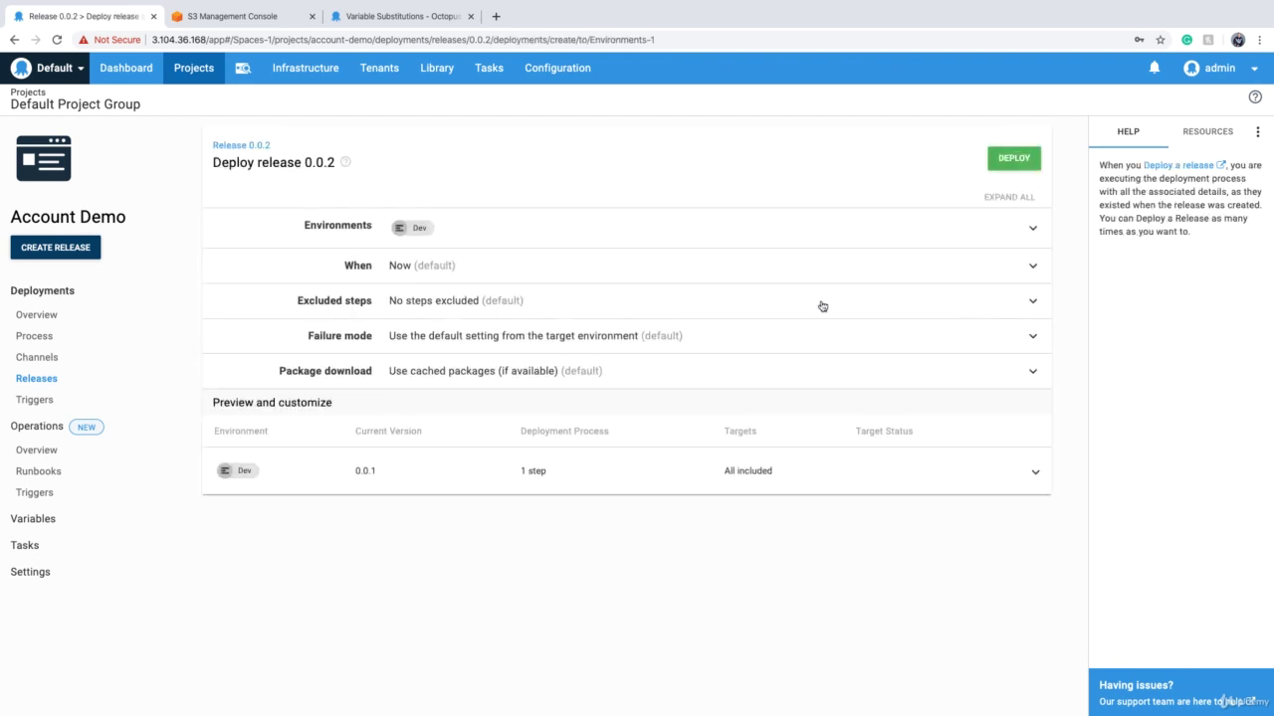
left_click(262, 22)
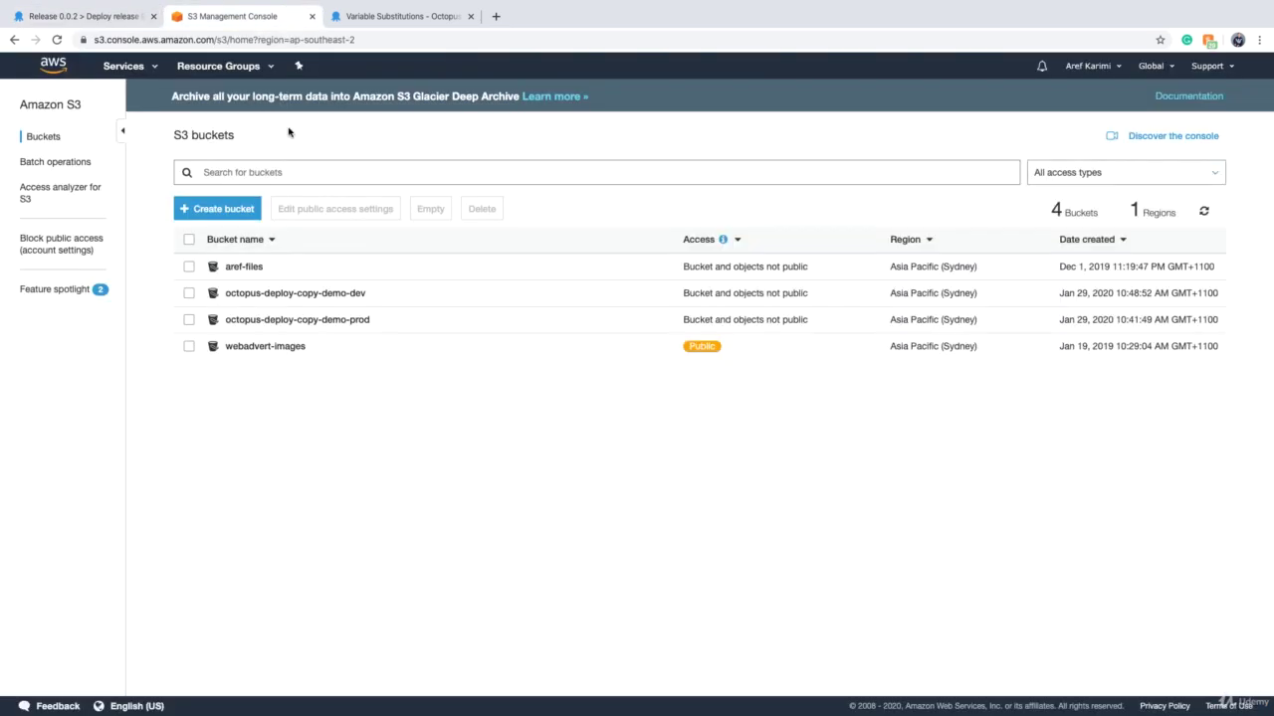
left_click(84, 21)
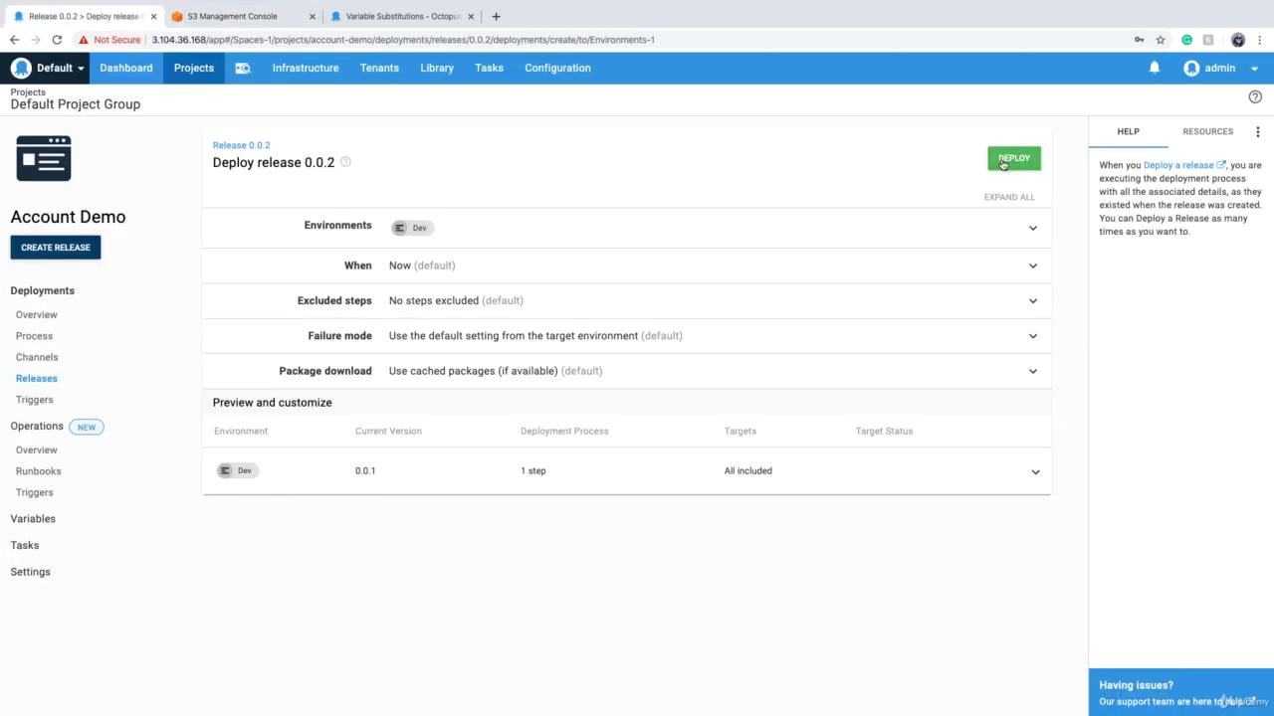
left_click(1007, 161)
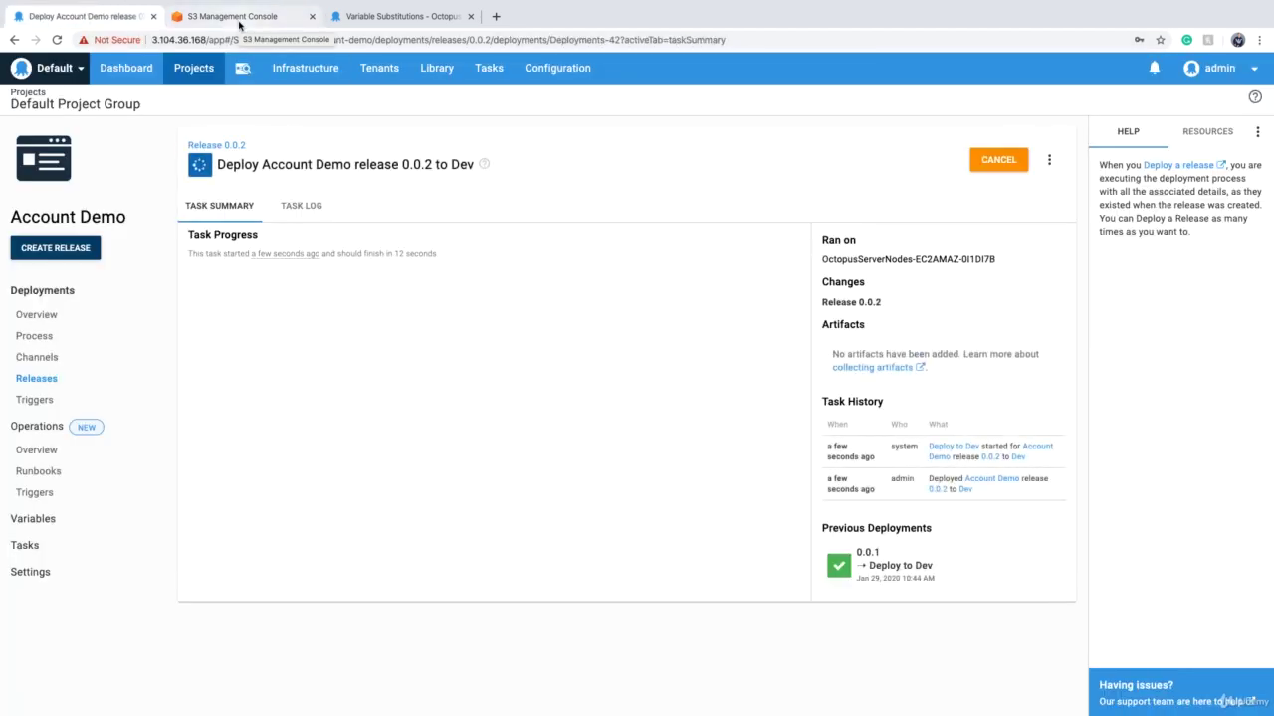
- Promote release 0.0.2 of Account Demo by deploying it to the Prod environment with the default options
left_click(992, 158)
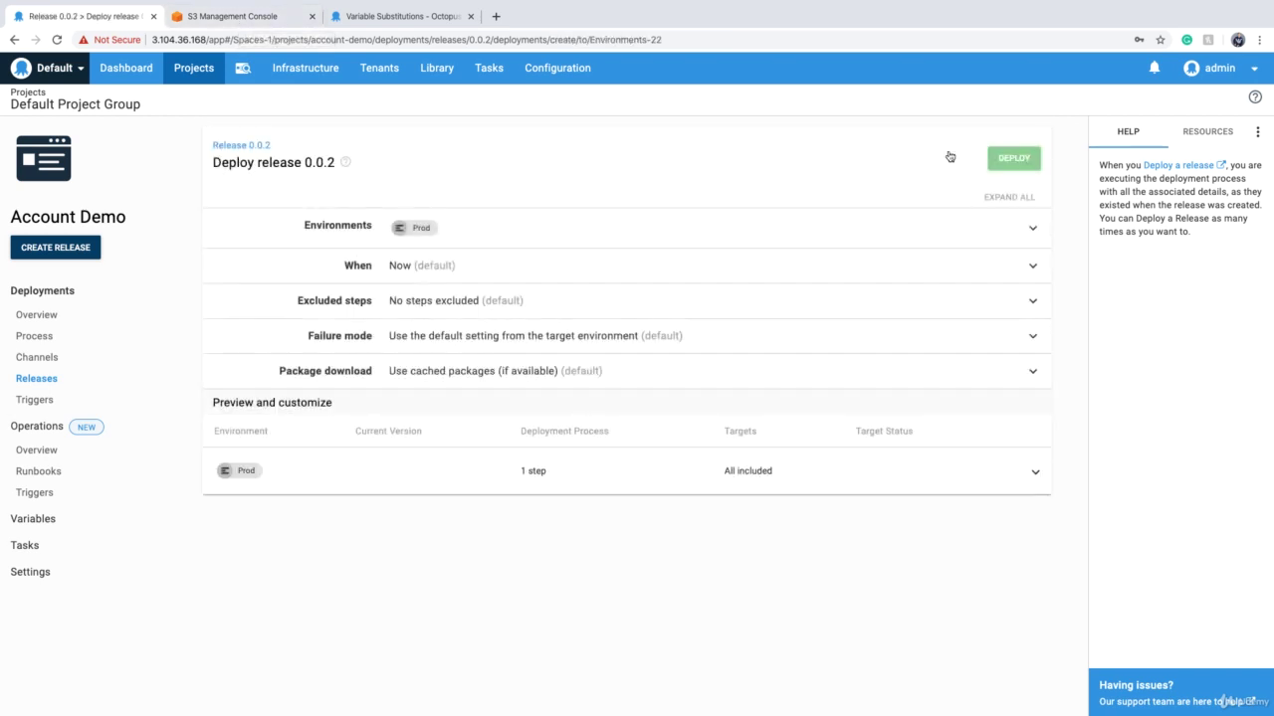
left_click(1007, 161)
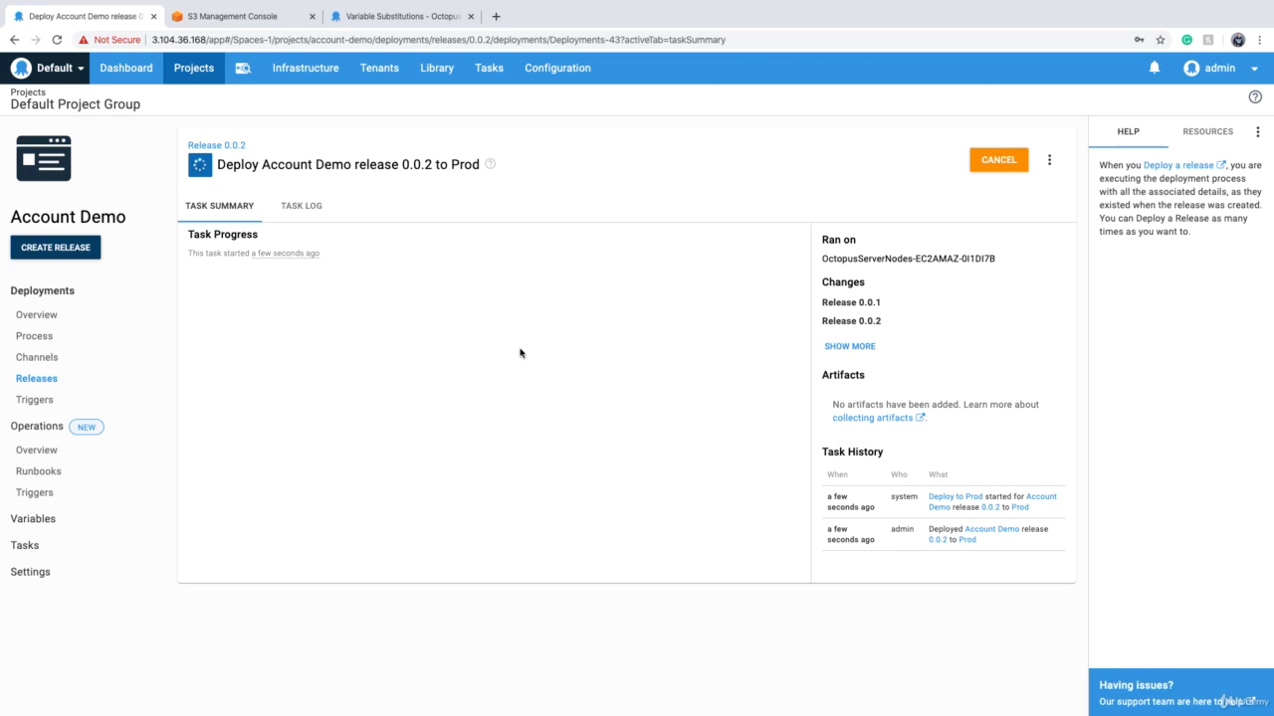
- Switch to the S3 console and inspect the uploaded package in the octopus-deploy-copy-demo-dev and octopus-deploy-copy-demo-prod buckets
left_click(285, 18)
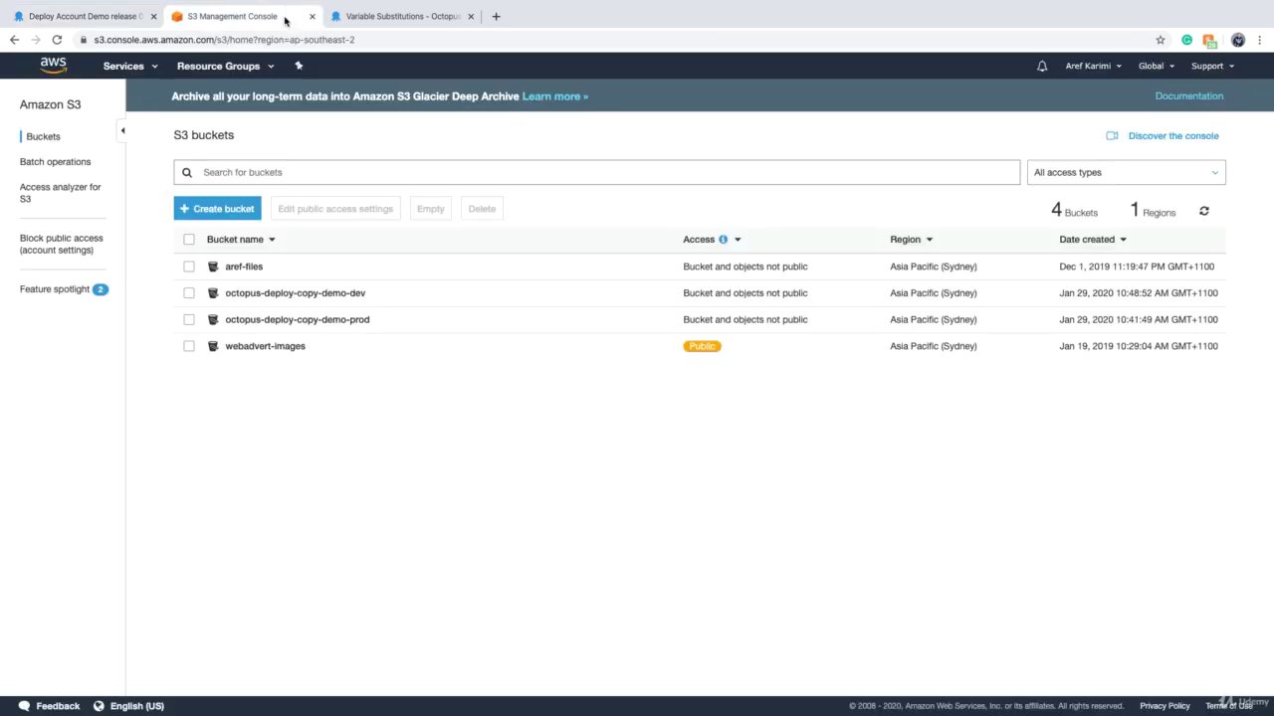
left_click(320, 295)
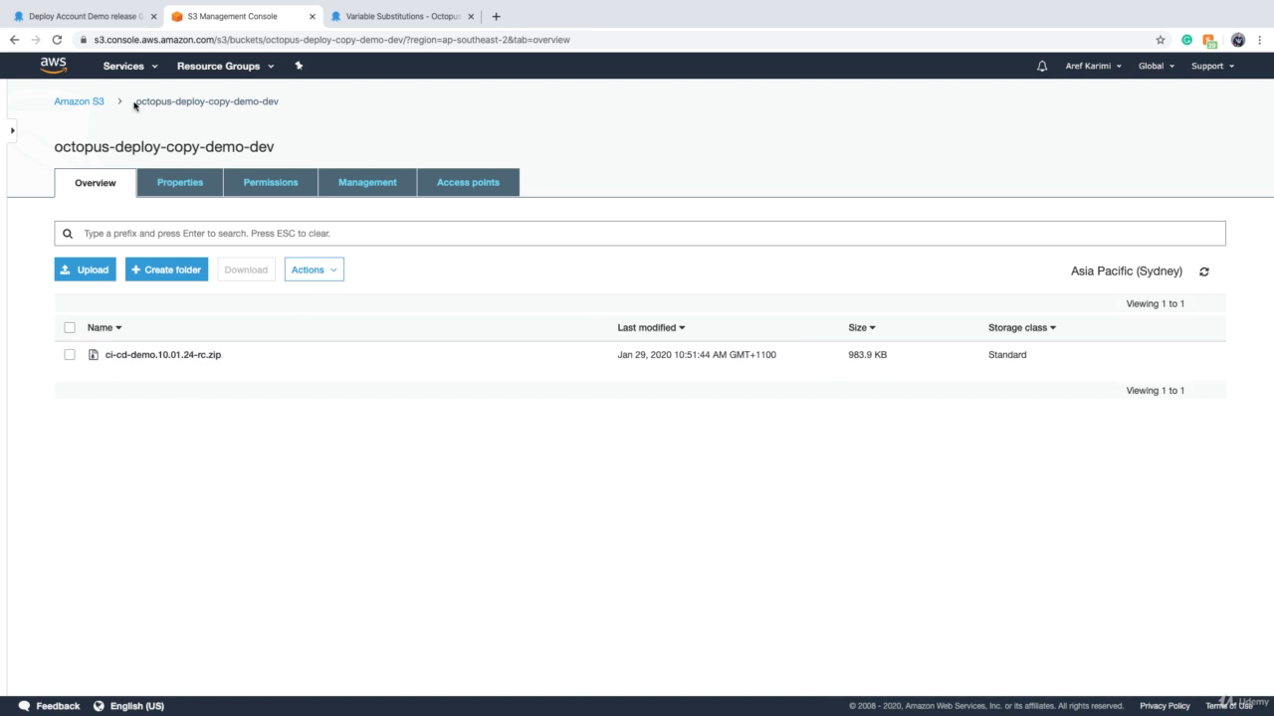
left_click(102, 97)
left_click(325, 322)
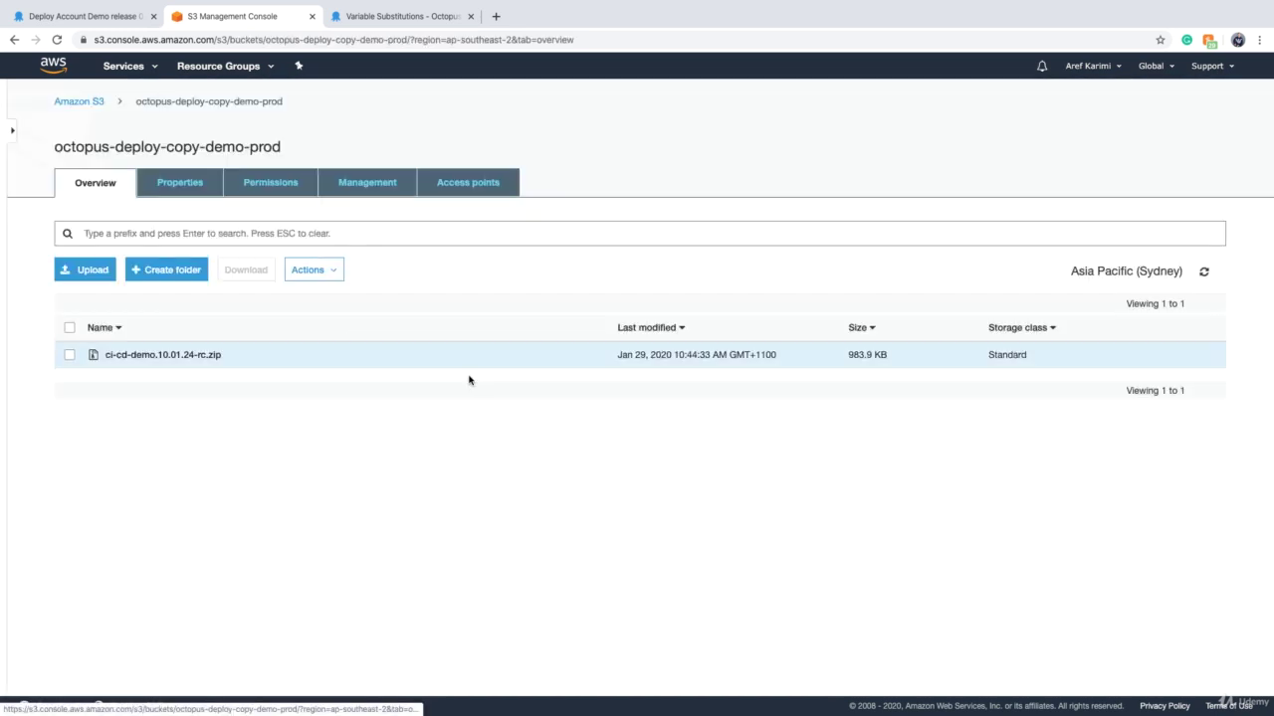
- Examine the other filters listed in the Variable Substitutions documentation, such as ToBase64, XmlEscape, NowDateUtc, Replace and Substring
left_click(398, 16)
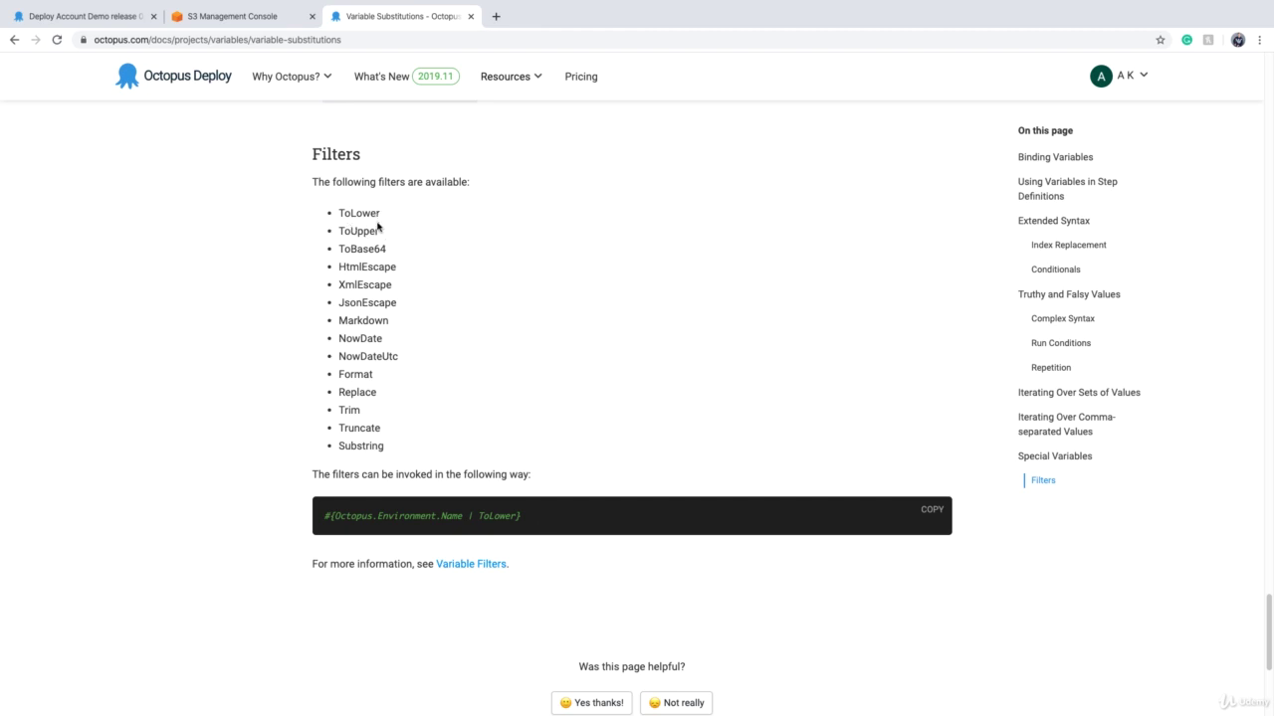
left_click_drag(337, 251, 384, 248)
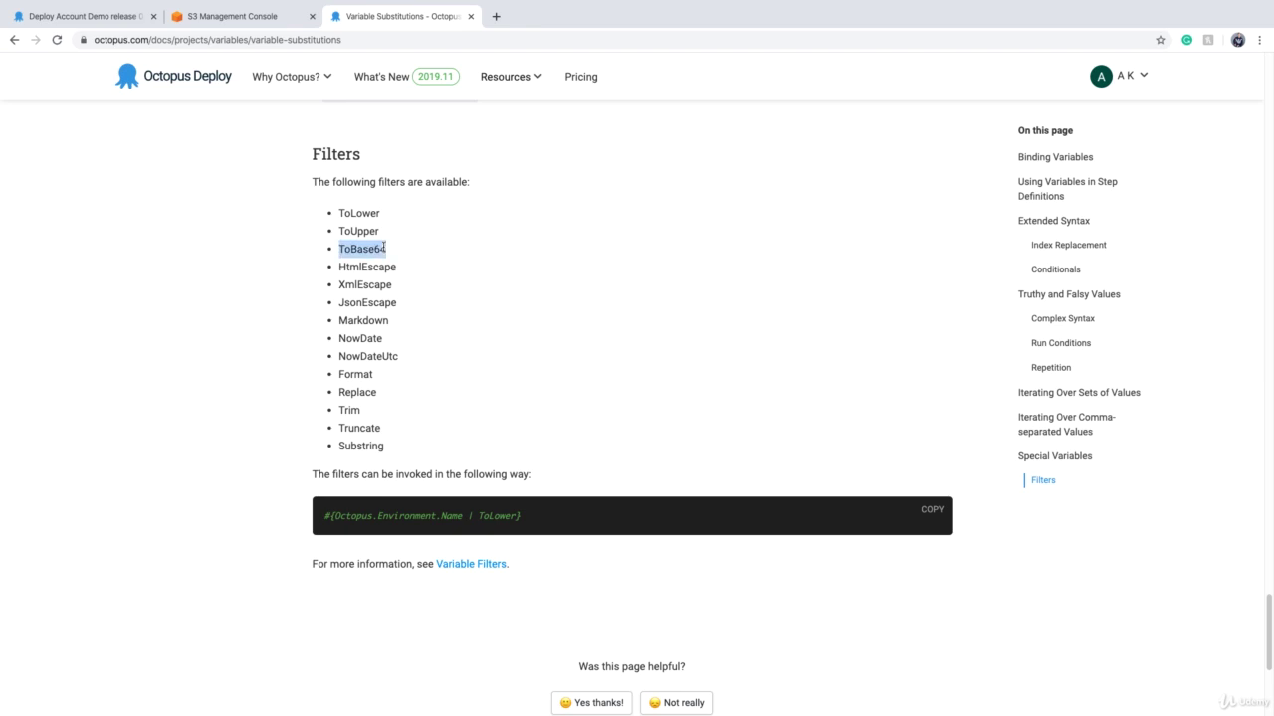
left_click(448, 271)
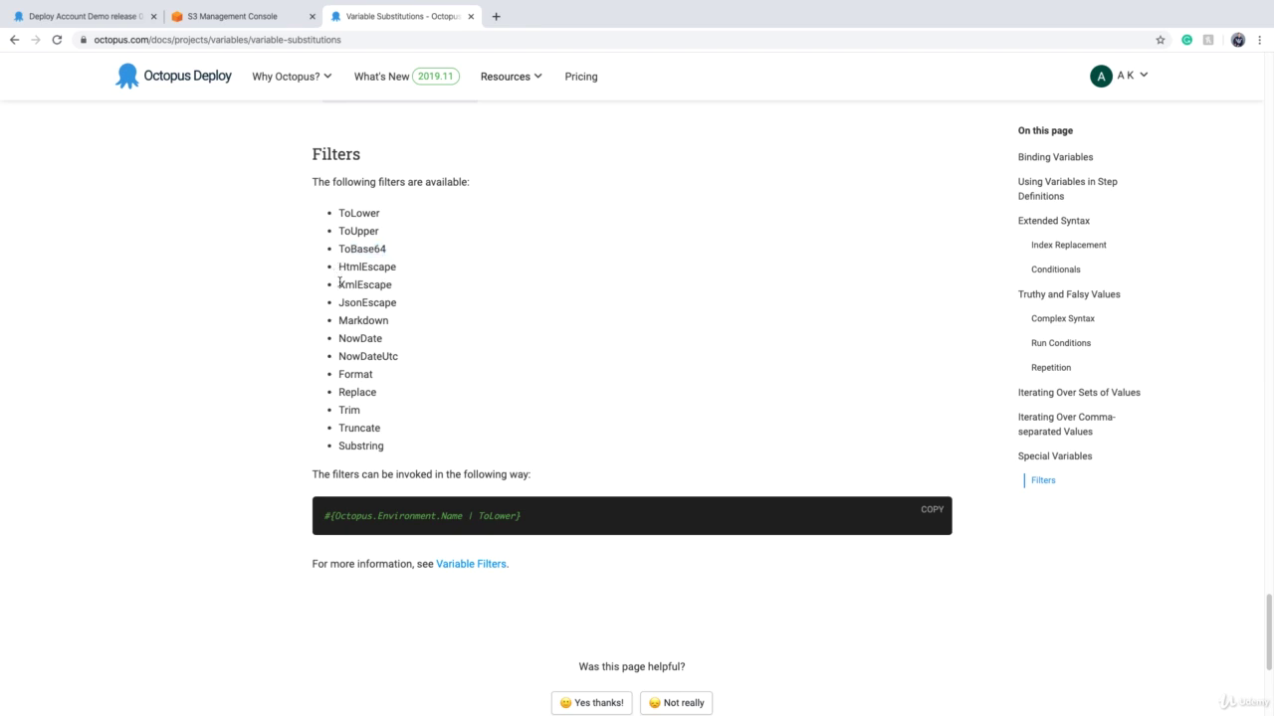
left_click_drag(339, 285, 392, 290)
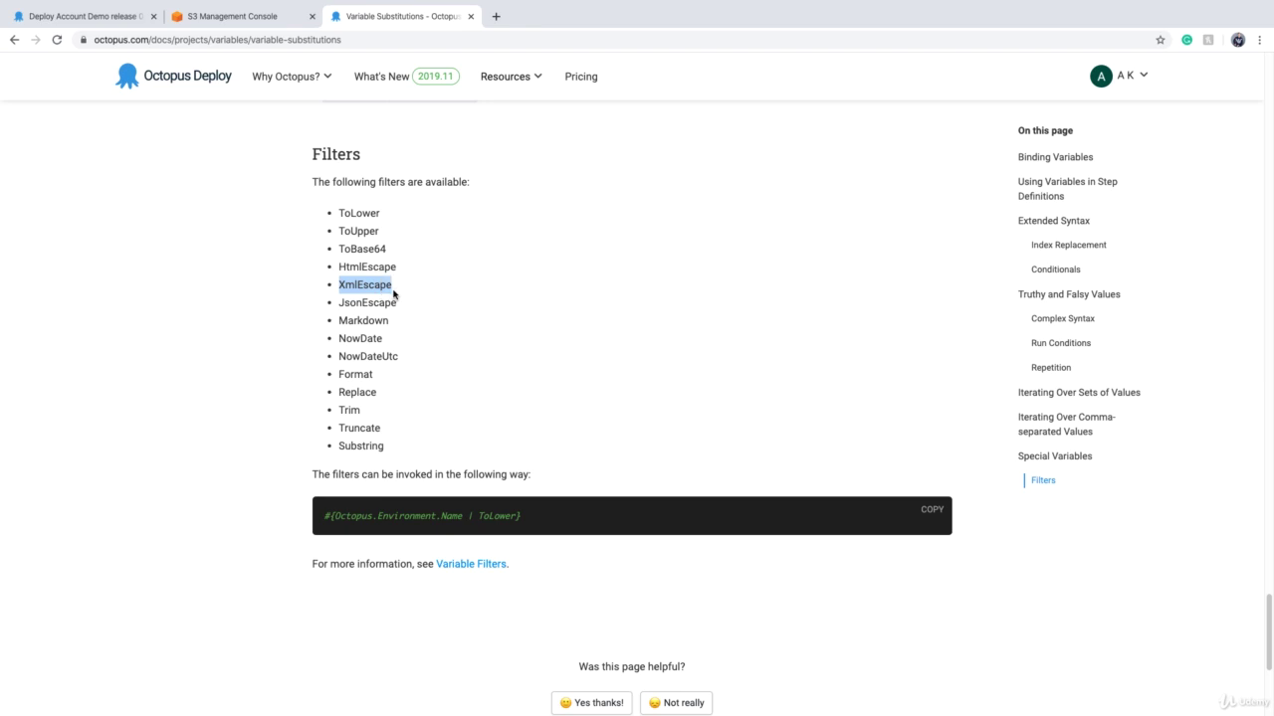
left_click(338, 305)
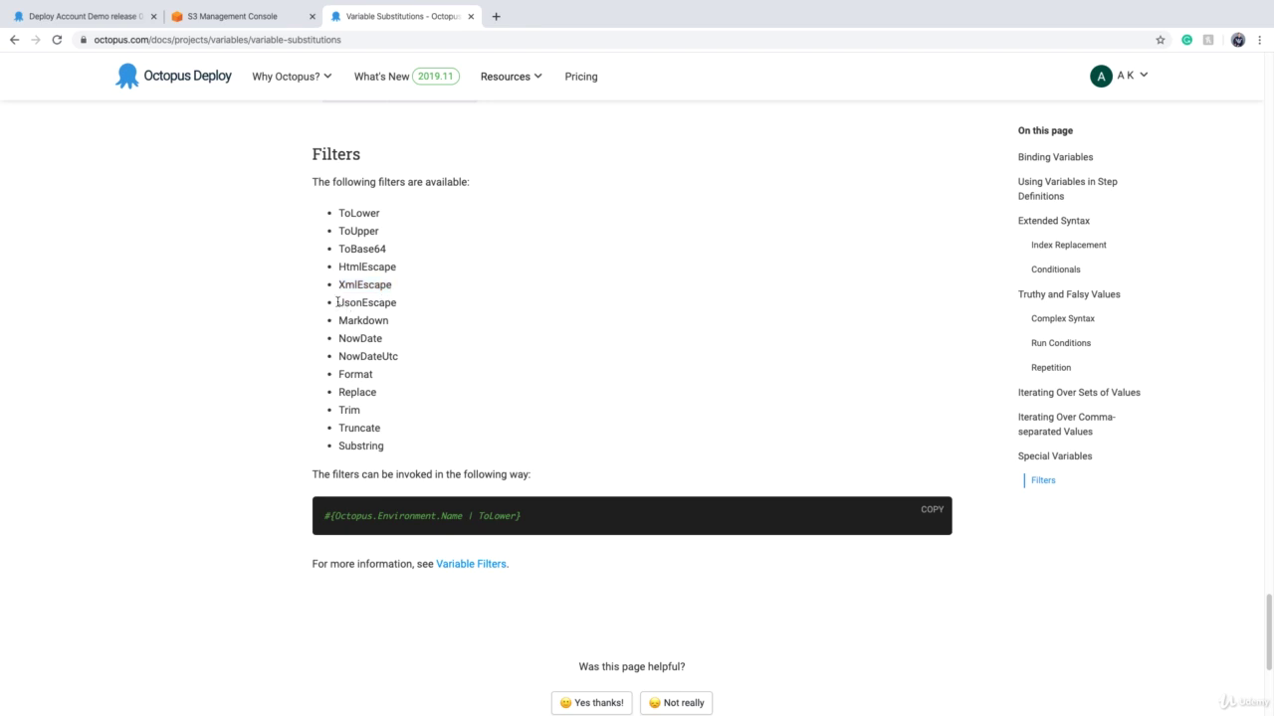
double_click(356, 340)
left_click(475, 363)
left_click_drag(397, 359, 342, 359)
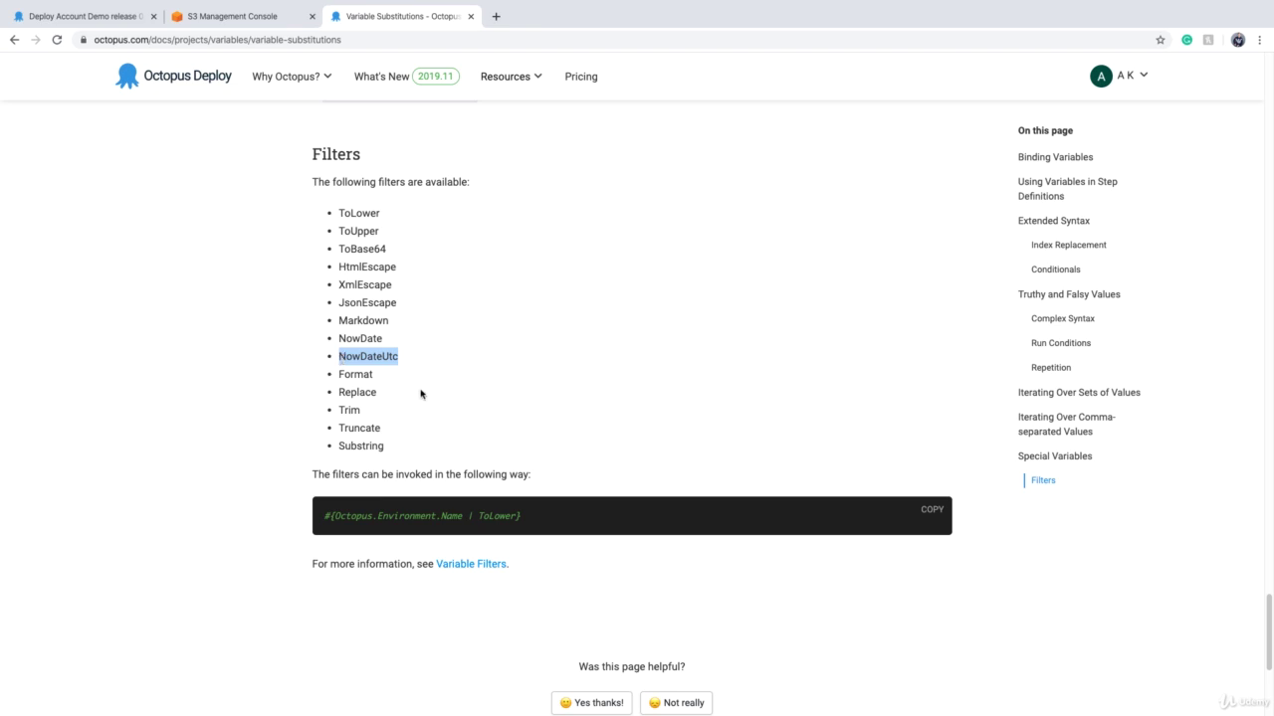
double_click(357, 392)
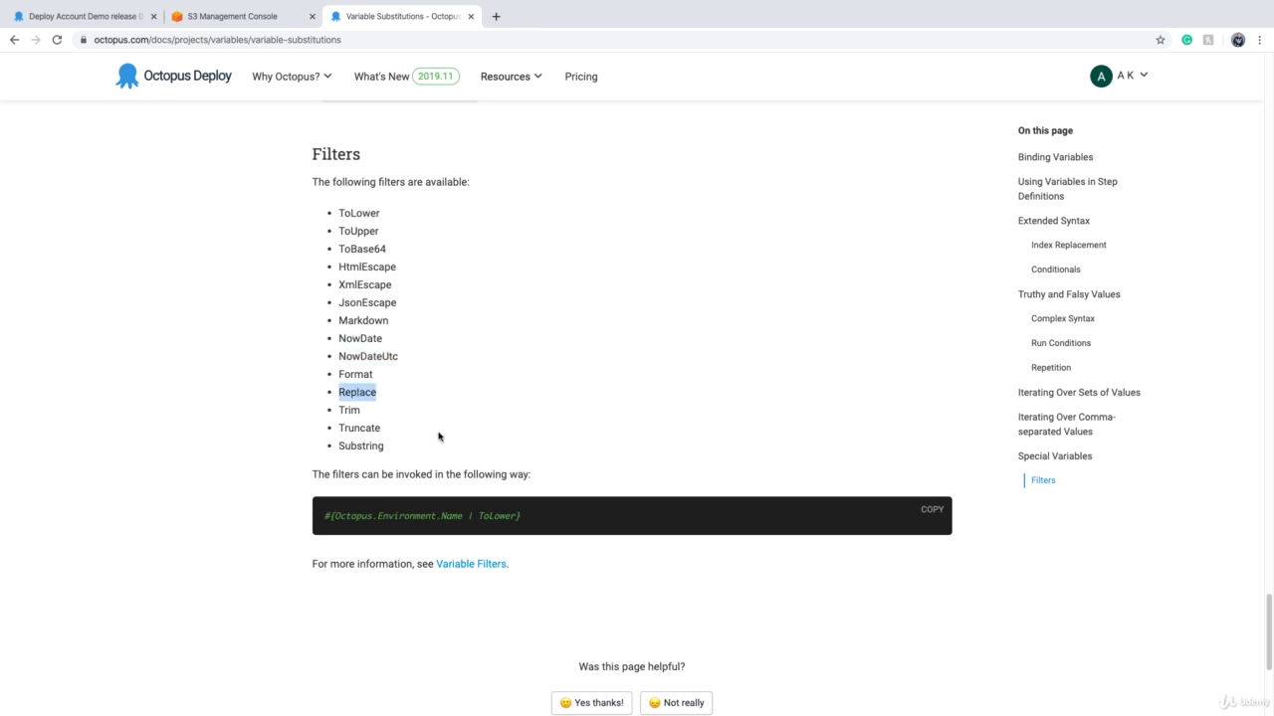
left_click(388, 454)
left_click_drag(389, 451, 287, 401)
left_click(287, 402)
- Return to Octopus and open the Copy Package to S3 step of Account Demo's deployment process to review its bucket name expression
left_click(78, 17)
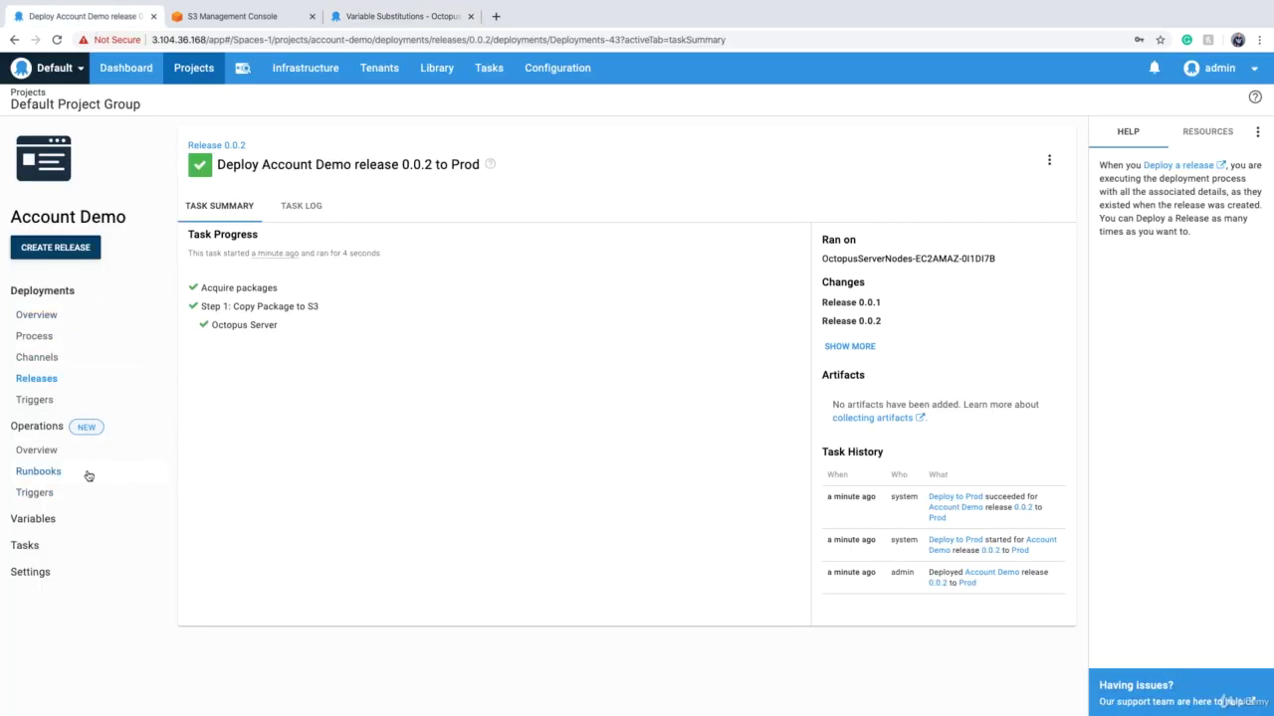
left_click(39, 337)
left_click(295, 248)
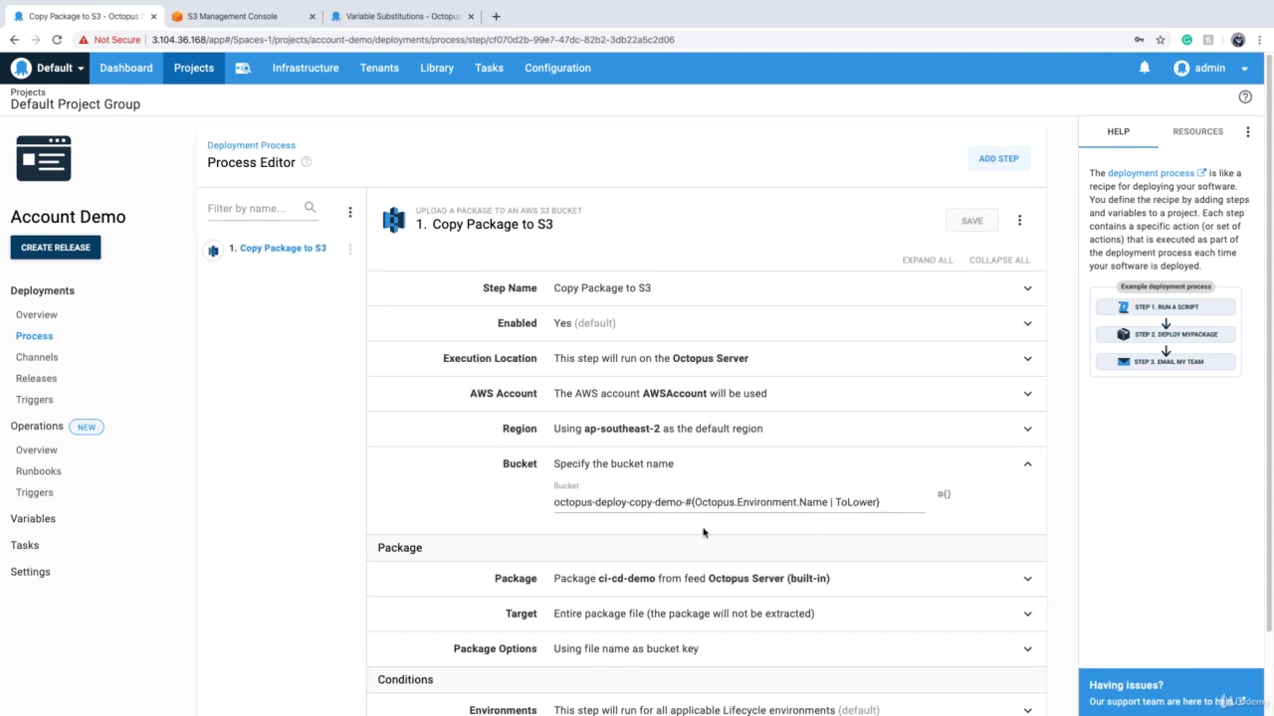